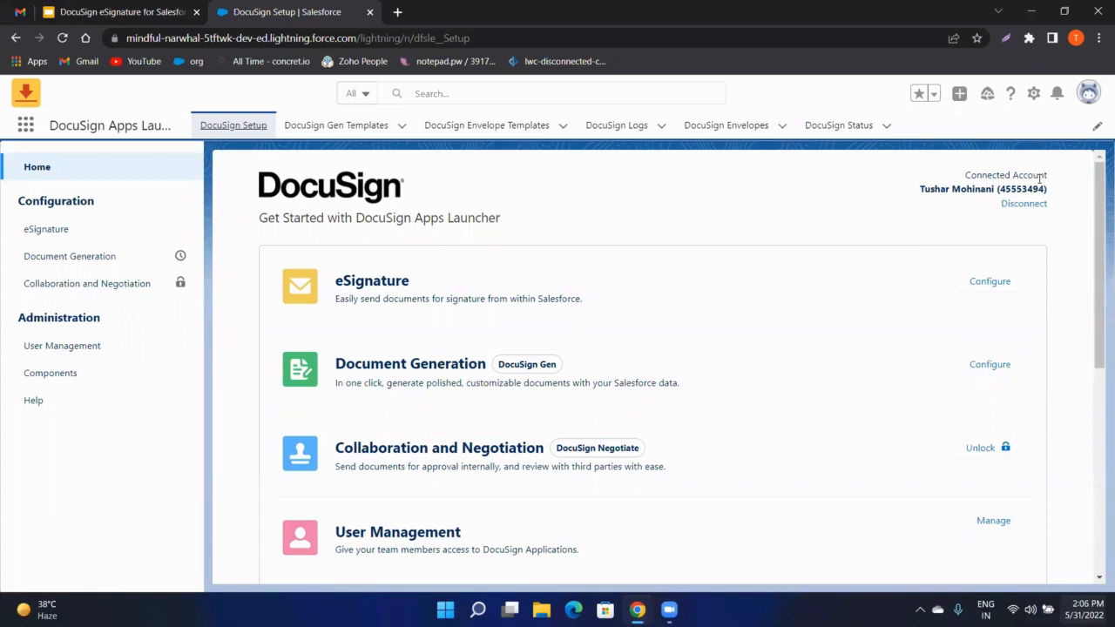
Step: Create a DocuSign envelope template named Sales Order with Opportunity as its data source
{"action": "left_click", "coordinate": [506, 126]}
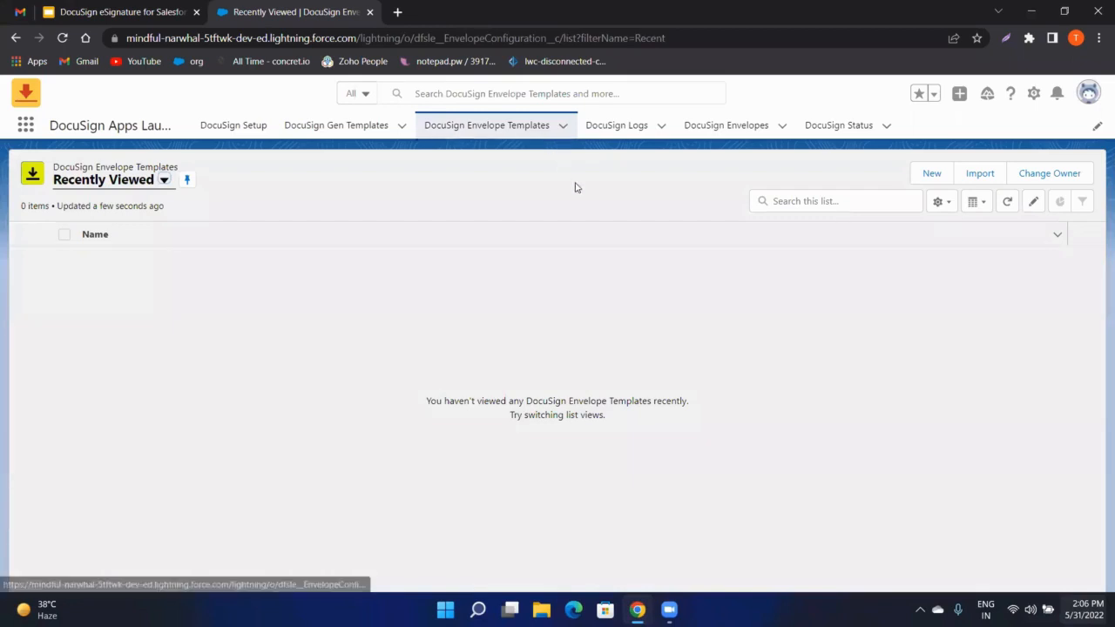
{"action": "left_click", "coordinate": [921, 174]}
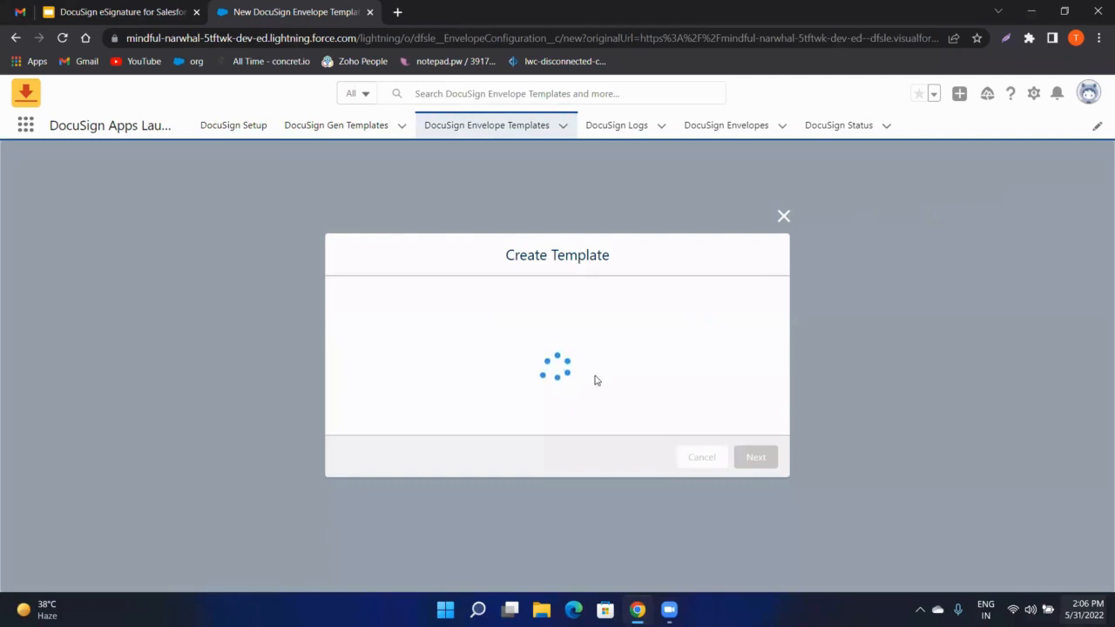
{"action": "left_click", "coordinate": [534, 314]}
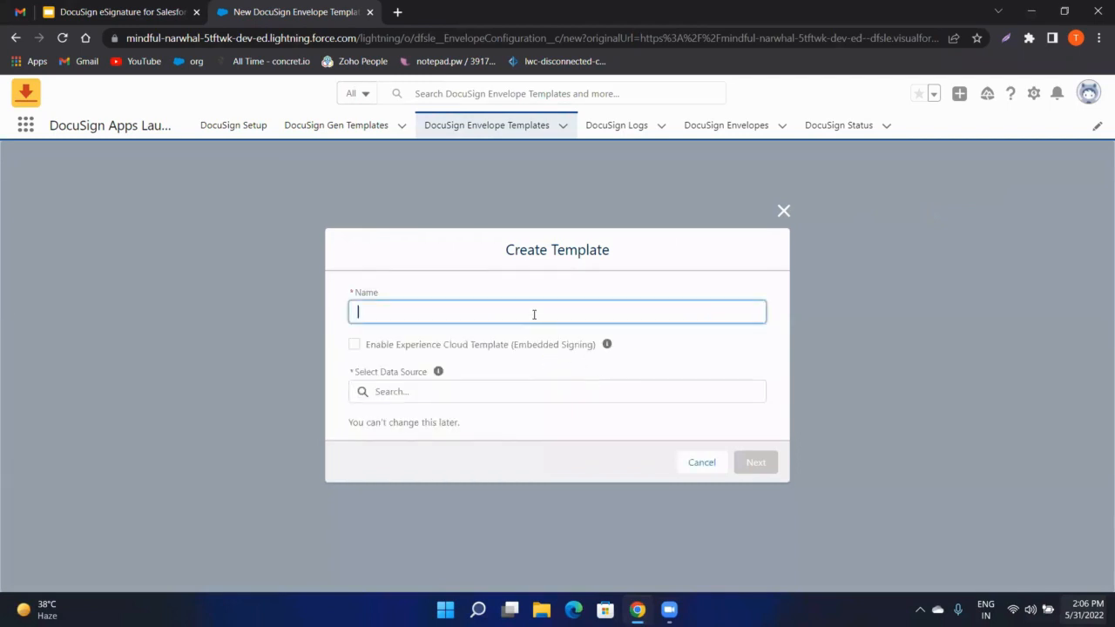
{"action": "type", "text": "Sales Order"}
{"action": "left_click", "coordinate": [536, 391]}
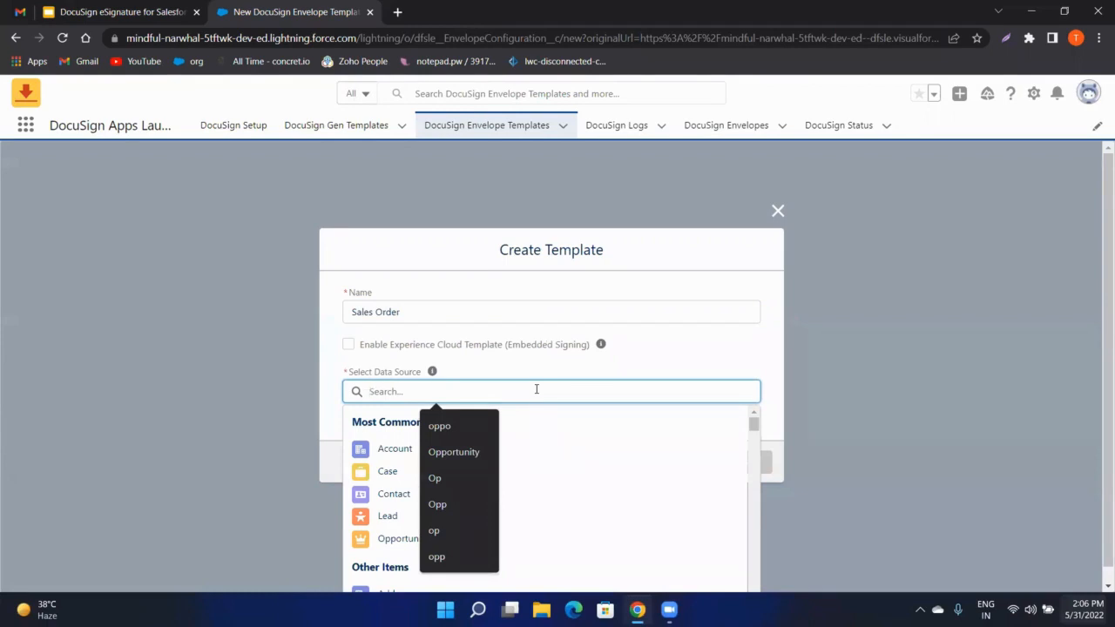
{"action": "type", "text": "Opp"}
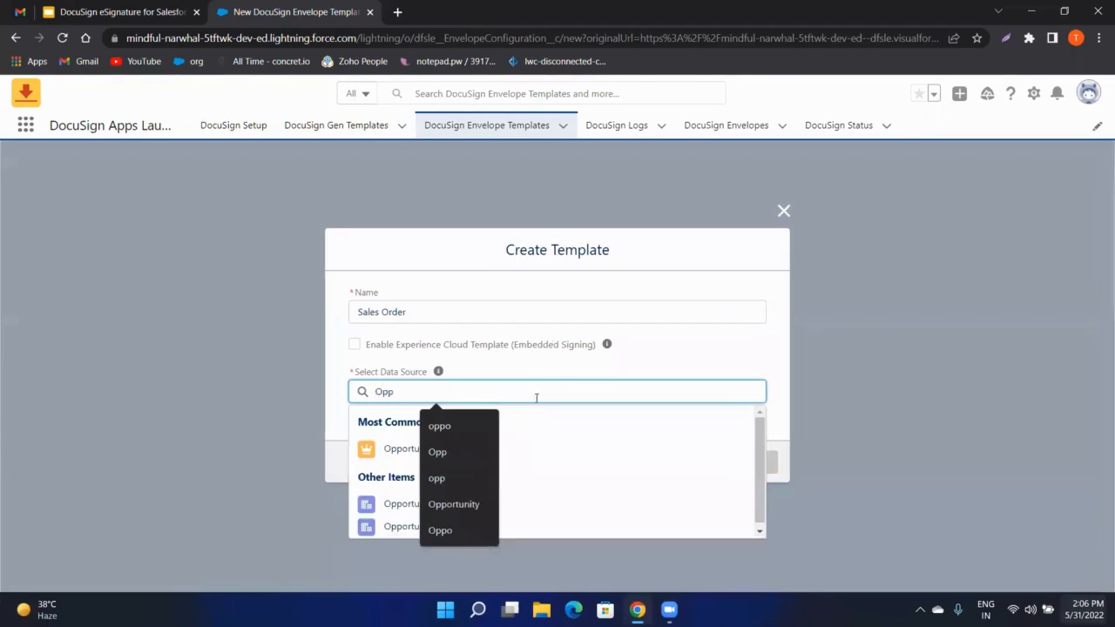
{"action": "left_click", "coordinate": [549, 463]}
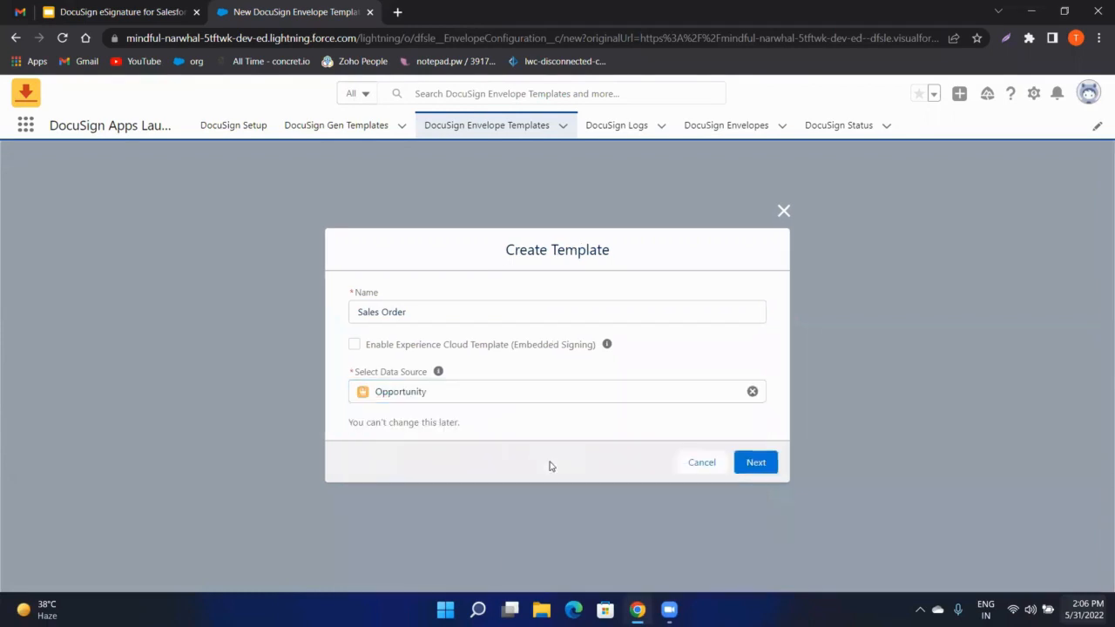
{"action": "left_click", "coordinate": [754, 462]}
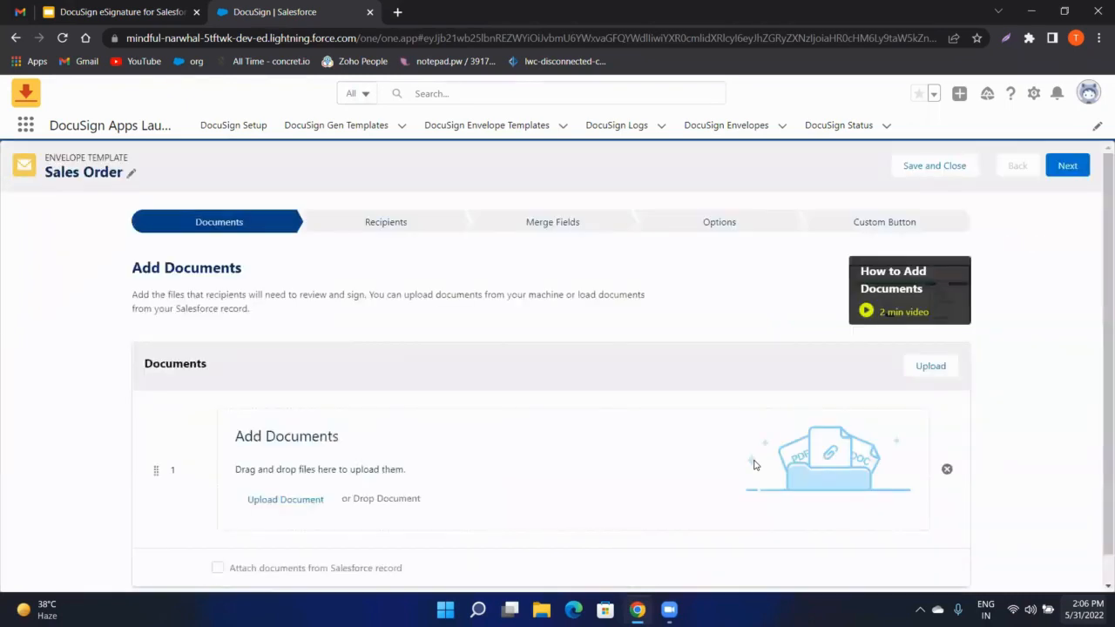
Step: Upload the Sample-Agreement document from Downloads to the template and proceed to the recipients stage
{"action": "scroll", "coordinate": [591, 473], "scroll_direction": "down", "scroll_amount": 1}
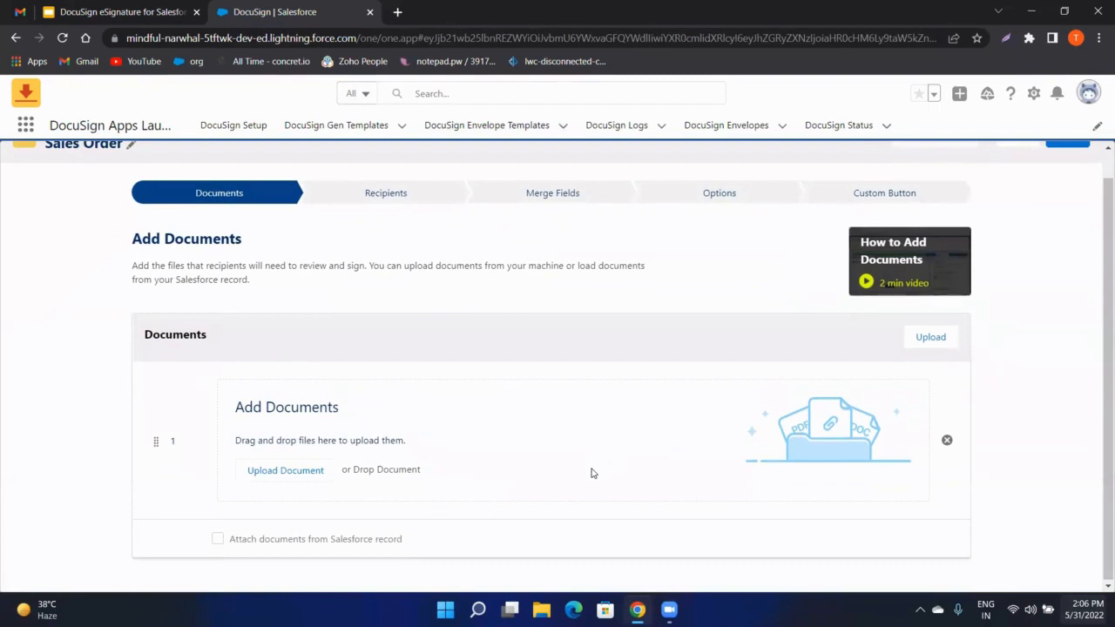
{"action": "left_click", "coordinate": [293, 466]}
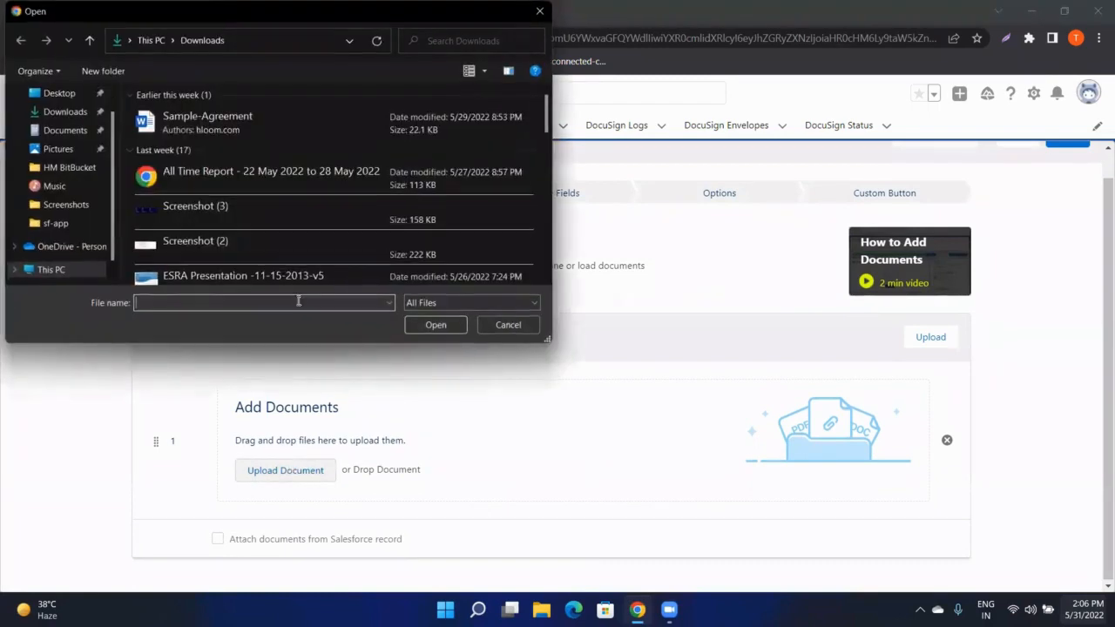
{"action": "left_click", "coordinate": [253, 128]}
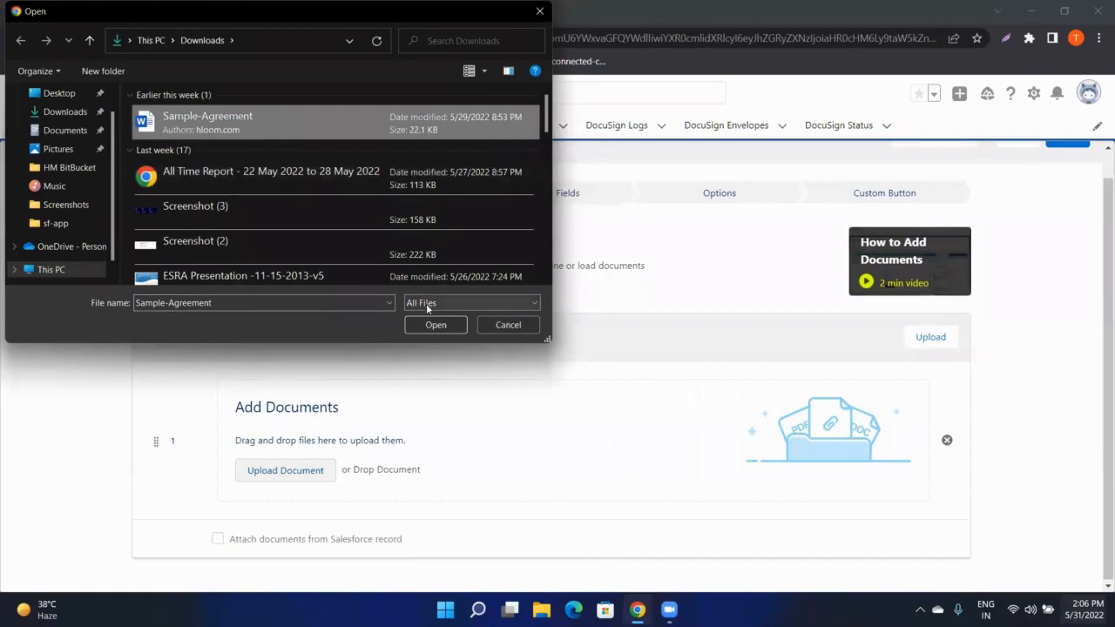
{"action": "left_click", "coordinate": [433, 325]}
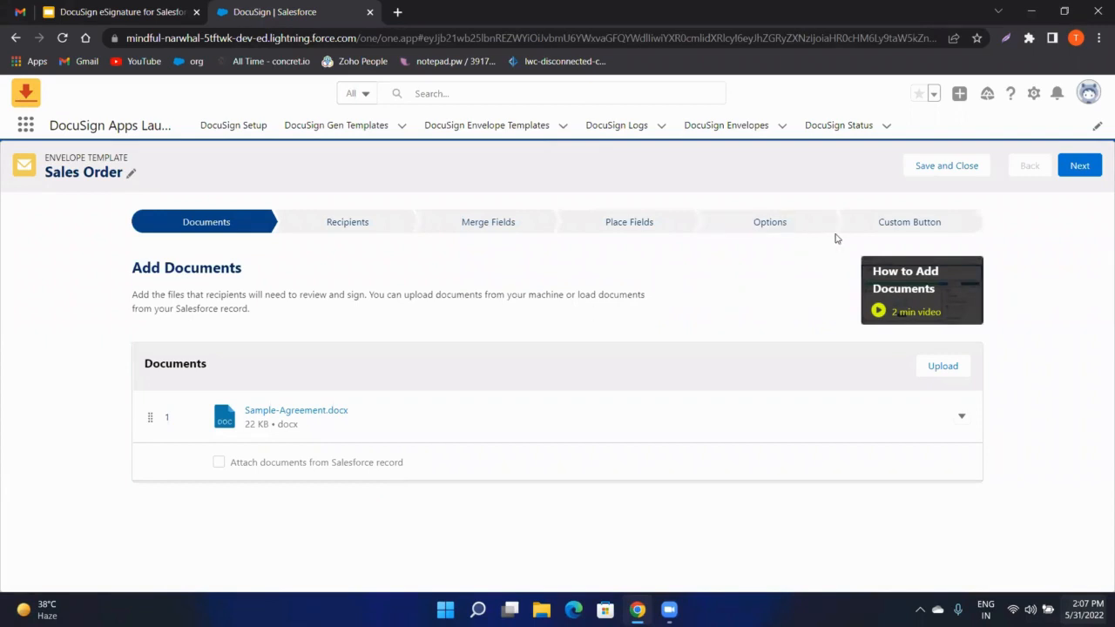
{"action": "left_click", "coordinate": [1086, 172]}
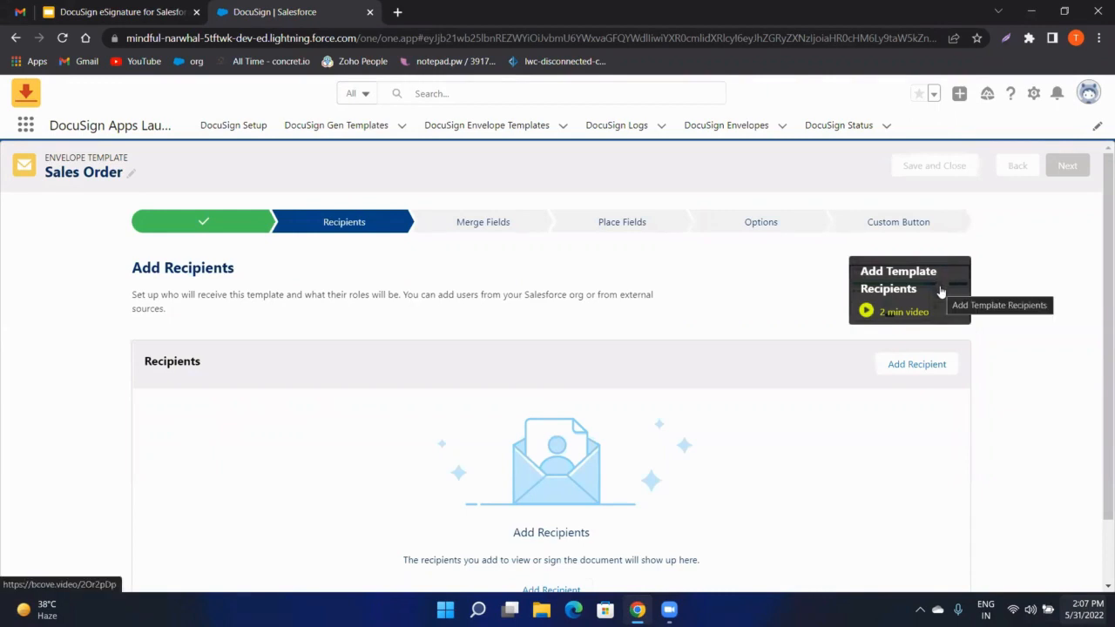
Step: Start adding a recipient and look through the Users/Contacts, Sender, By Role and Signing Group source options
{"action": "left_click", "coordinate": [912, 364]}
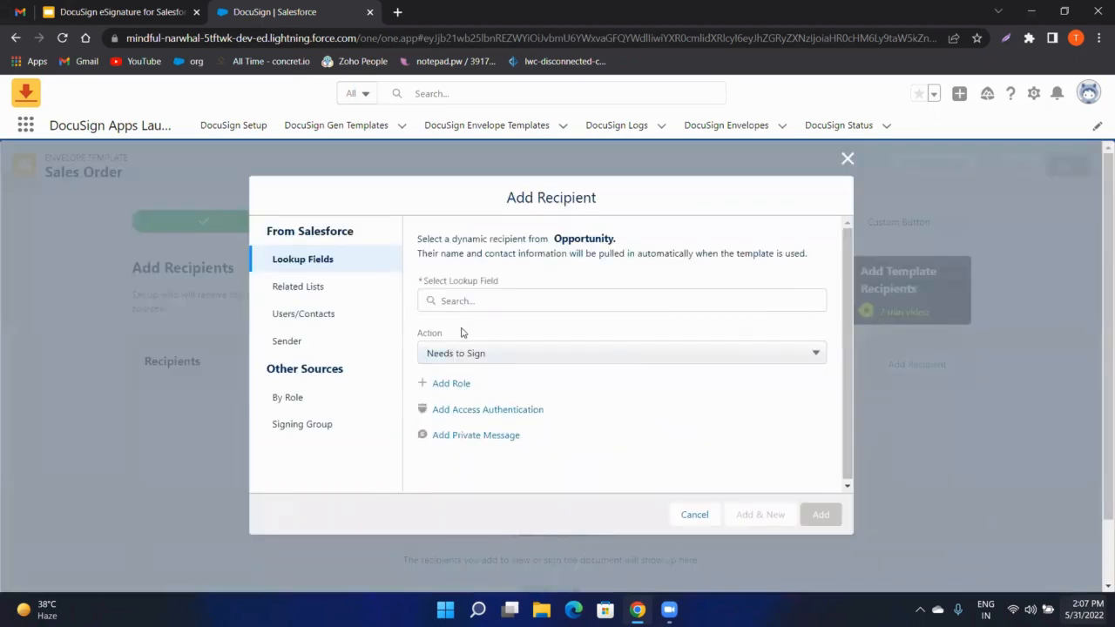
{"action": "left_click", "coordinate": [328, 319]}
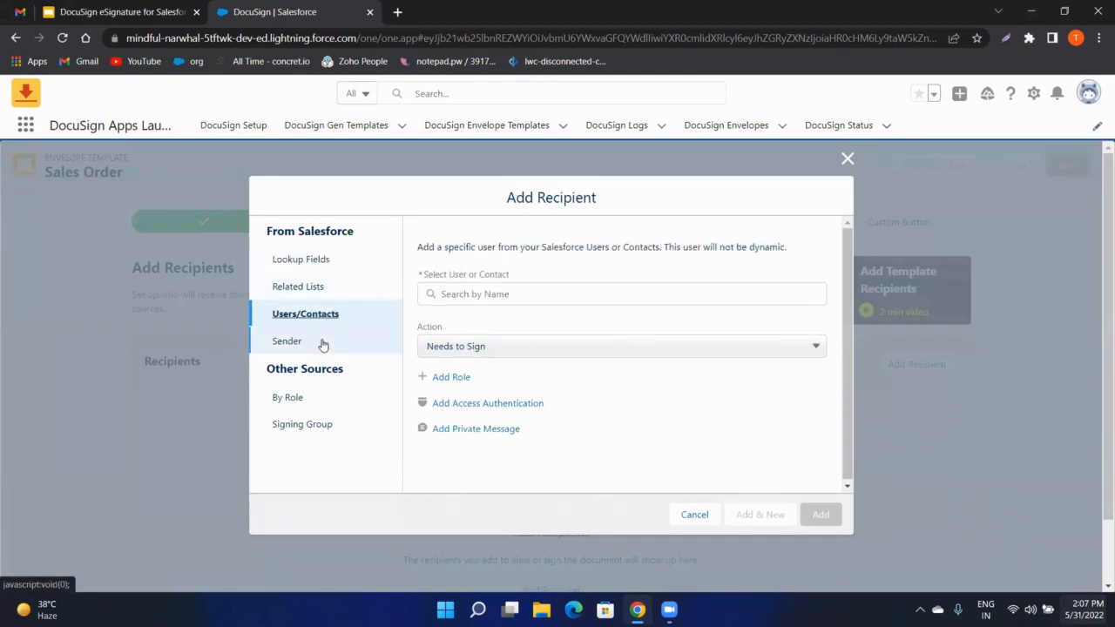
{"action": "left_click", "coordinate": [322, 344]}
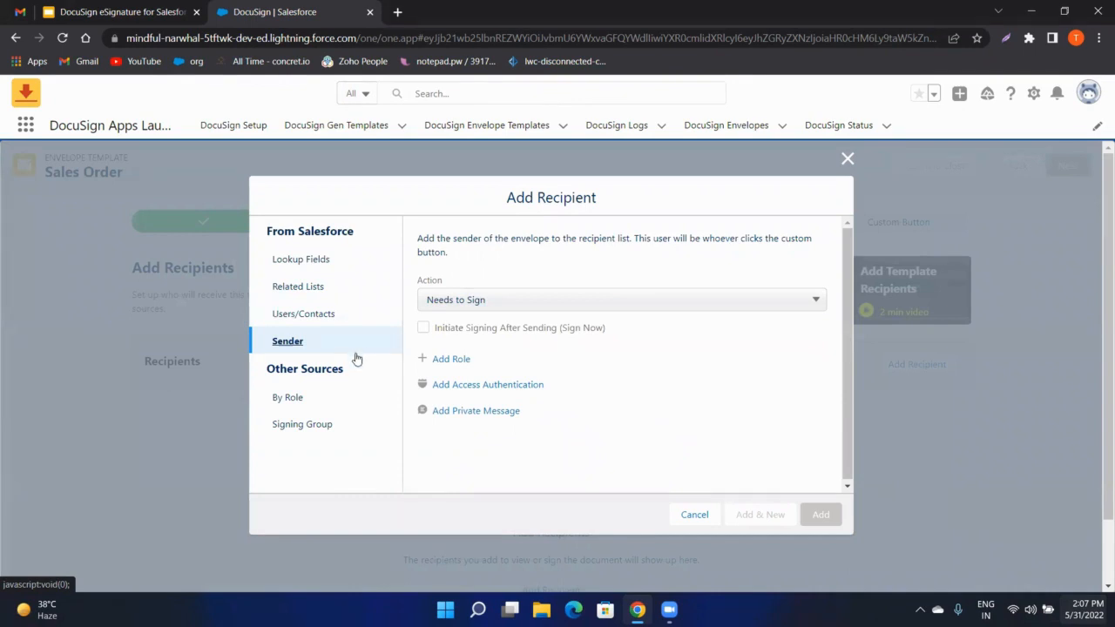
{"action": "left_click", "coordinate": [345, 404]}
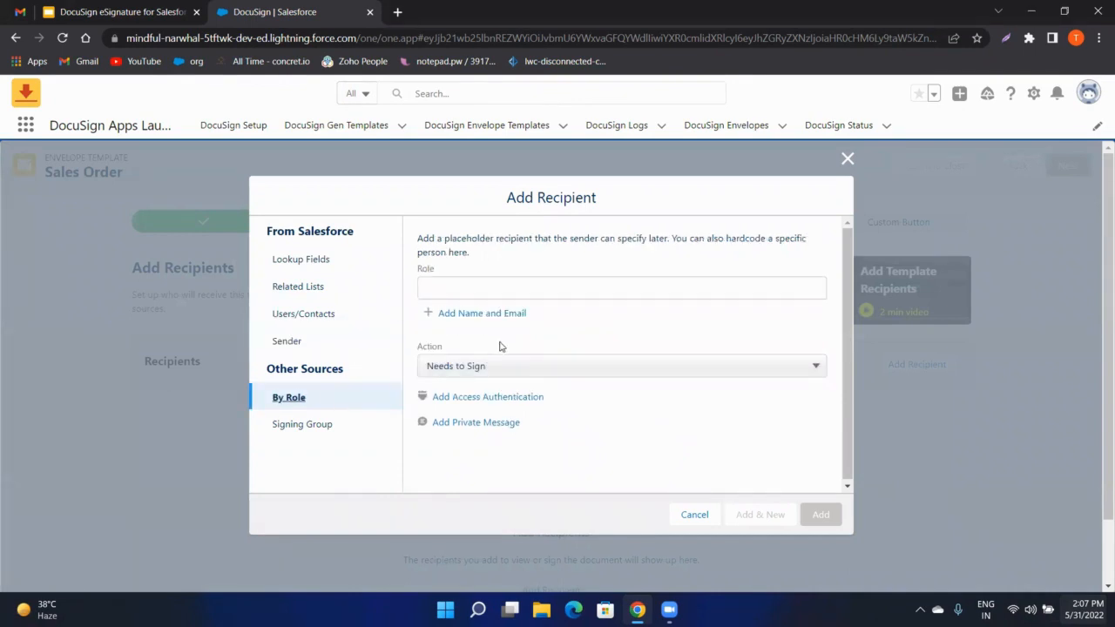
{"action": "left_click", "coordinate": [352, 424]}
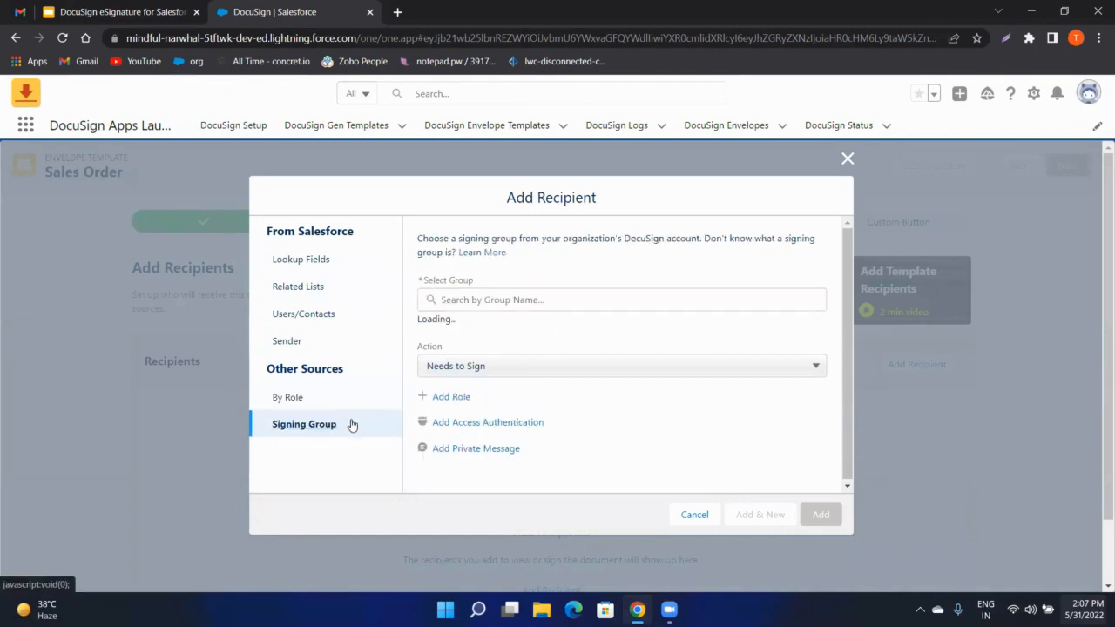
Step: Choose the Opportunity's Contact lookup field as the recipient, with the action Needs to Sign
{"action": "left_click", "coordinate": [356, 258]}
{"action": "left_click", "coordinate": [497, 304]}
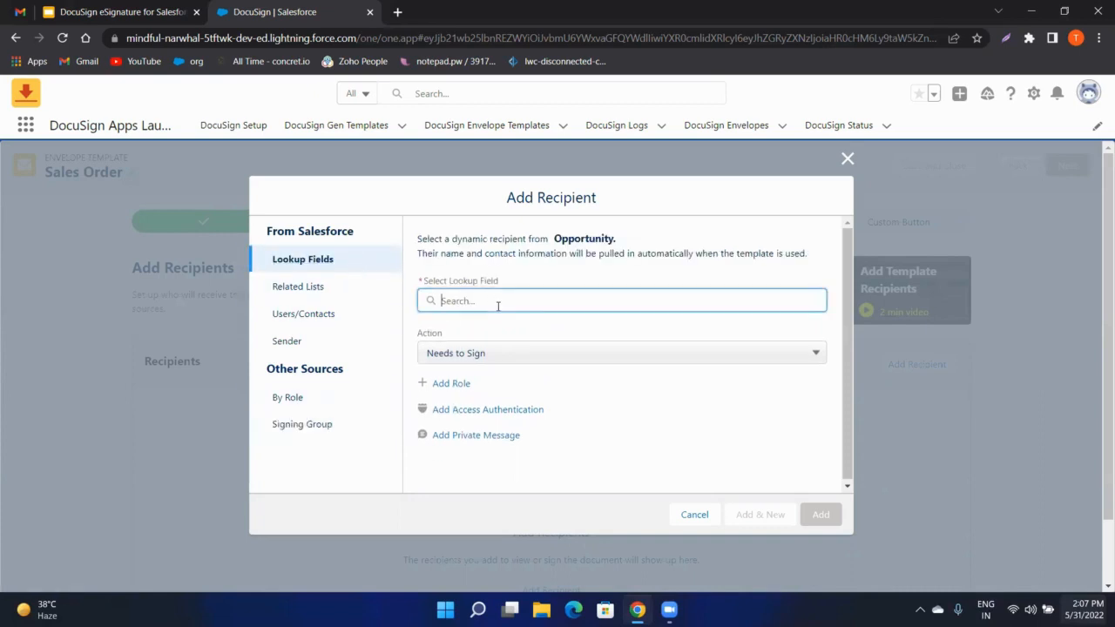
{"action": "type", "text": "Com"}
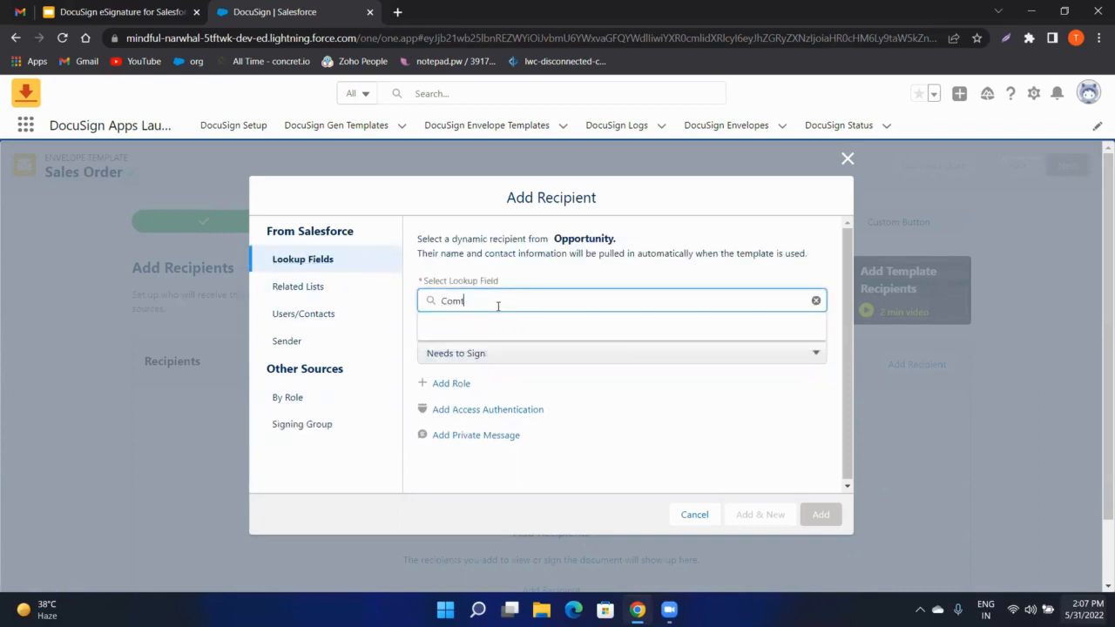
{"action": "key", "text": "BackSpace"}
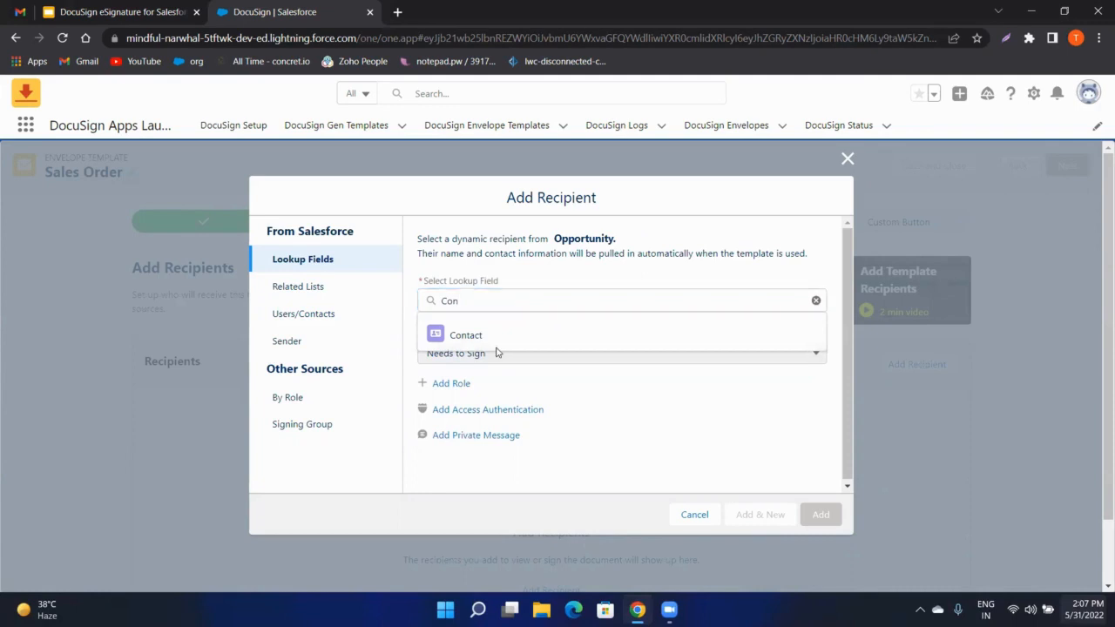
{"action": "left_click", "coordinate": [502, 345]}
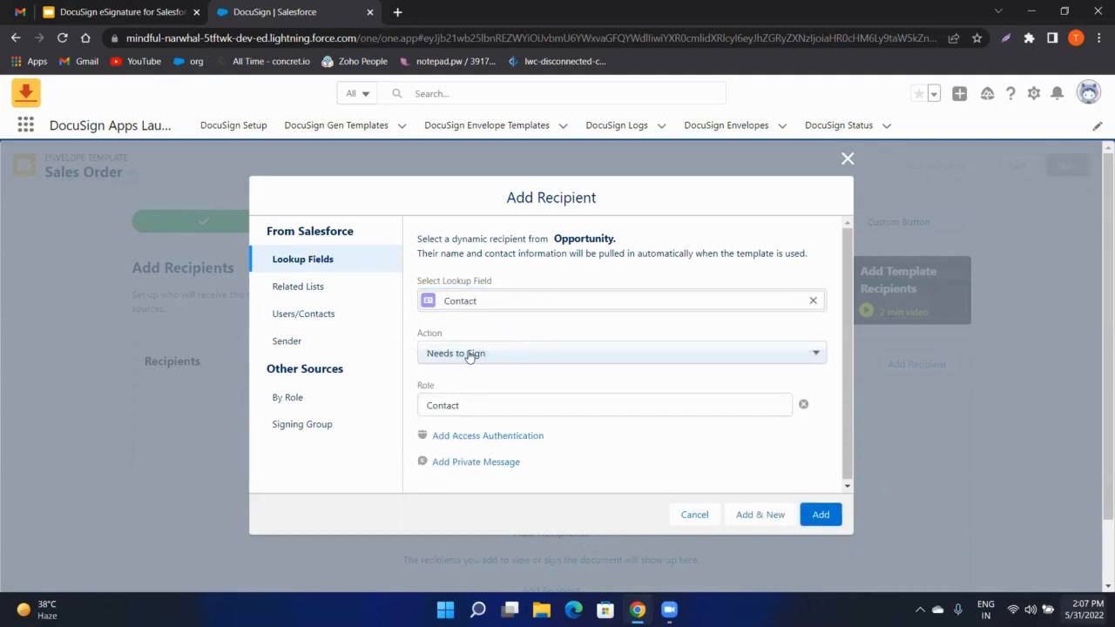
{"action": "left_click", "coordinate": [470, 357]}
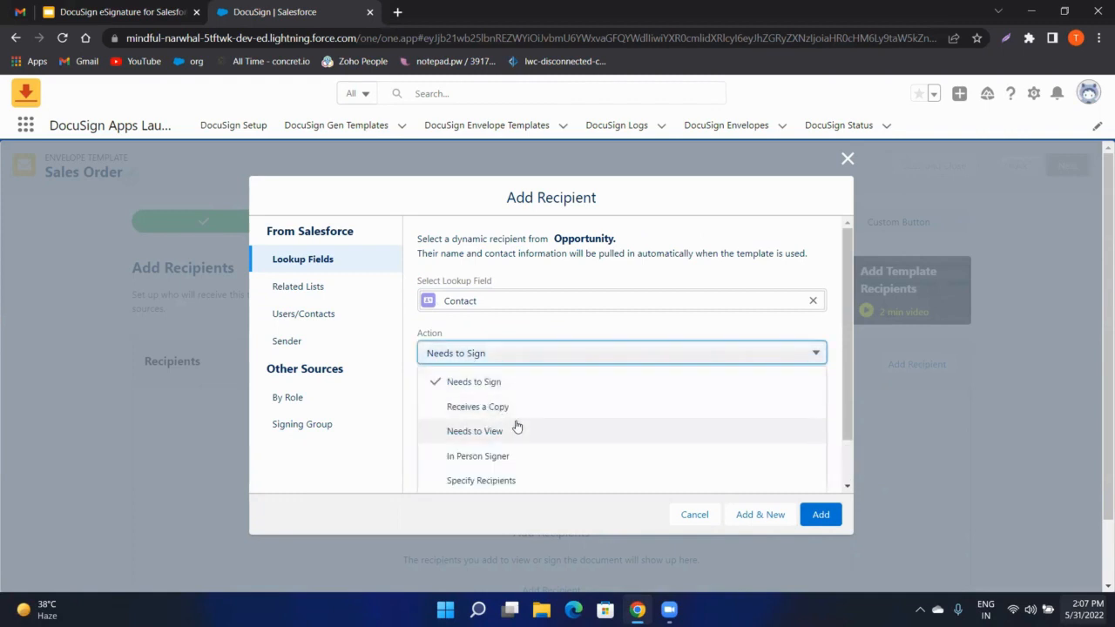
{"action": "scroll", "coordinate": [525, 432], "scroll_direction": "down", "scroll_amount": 1}
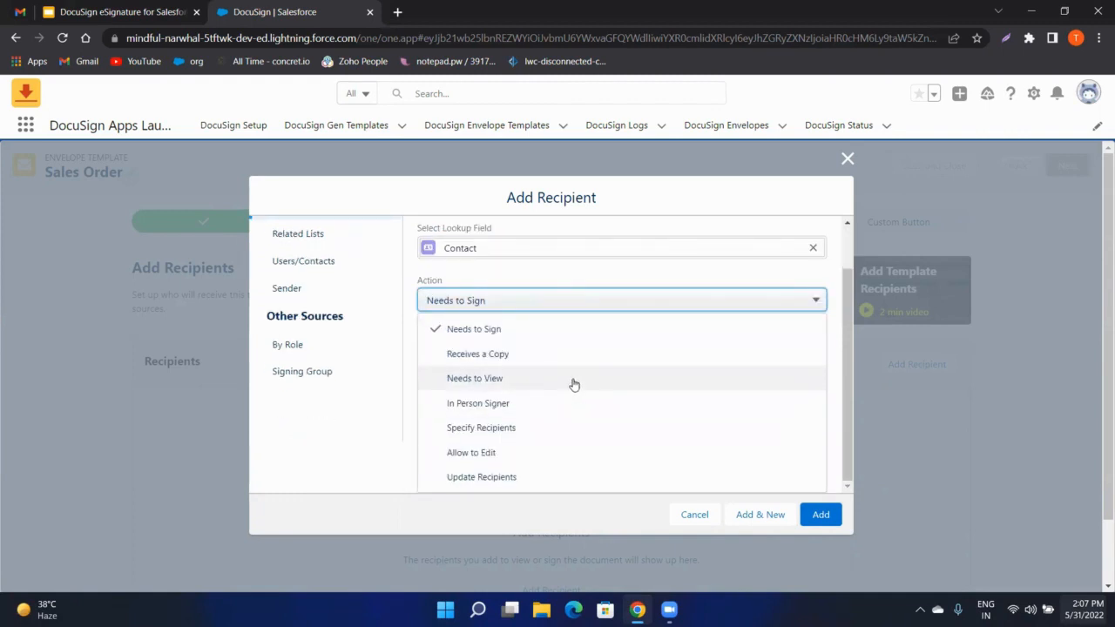
{"action": "left_click", "coordinate": [492, 331]}
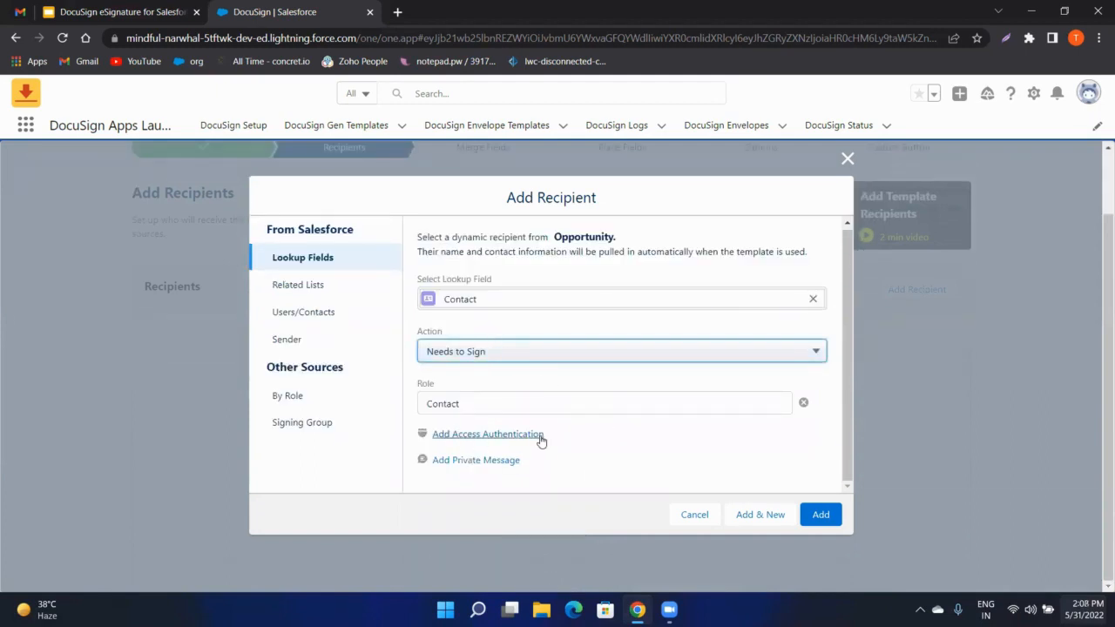
Step: Include access authentication and private message fields for the Contact recipient, leave them blank, and add the recipient
{"action": "left_click", "coordinate": [488, 433]}
{"action": "scroll", "coordinate": [582, 427], "scroll_direction": "down", "scroll_amount": 1}
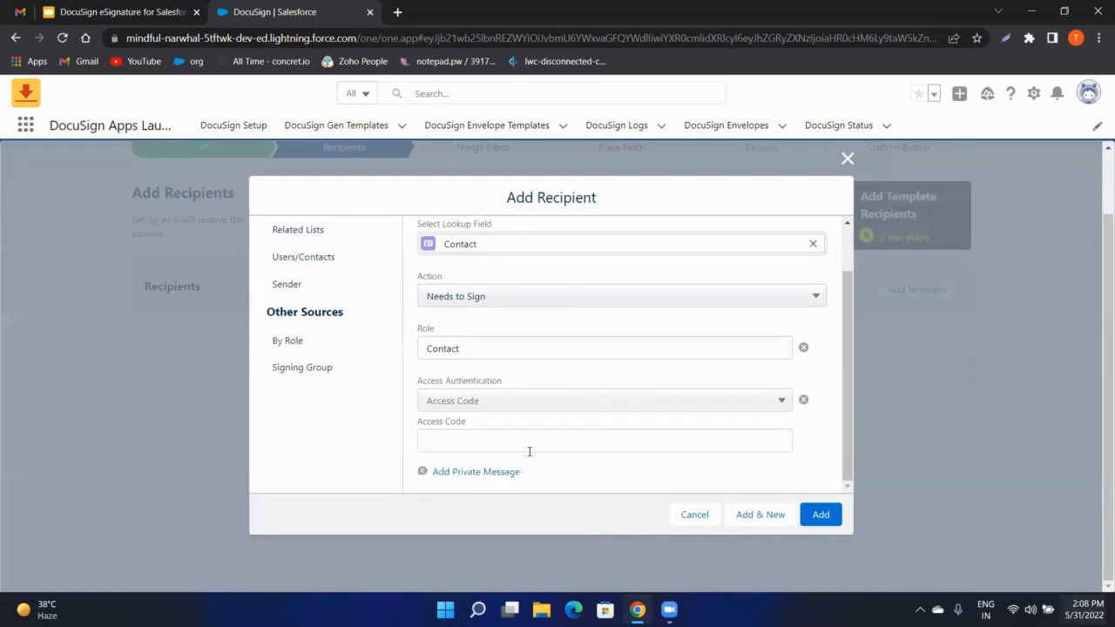
{"action": "left_click", "coordinate": [508, 473]}
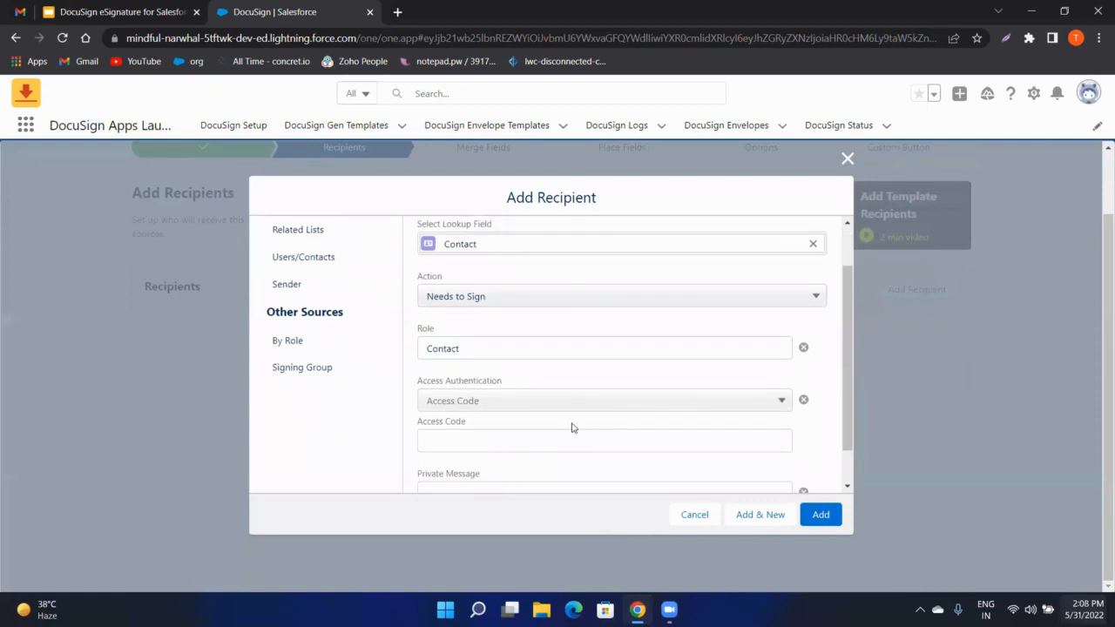
{"action": "scroll", "coordinate": [572, 425], "scroll_direction": "down", "scroll_amount": 1}
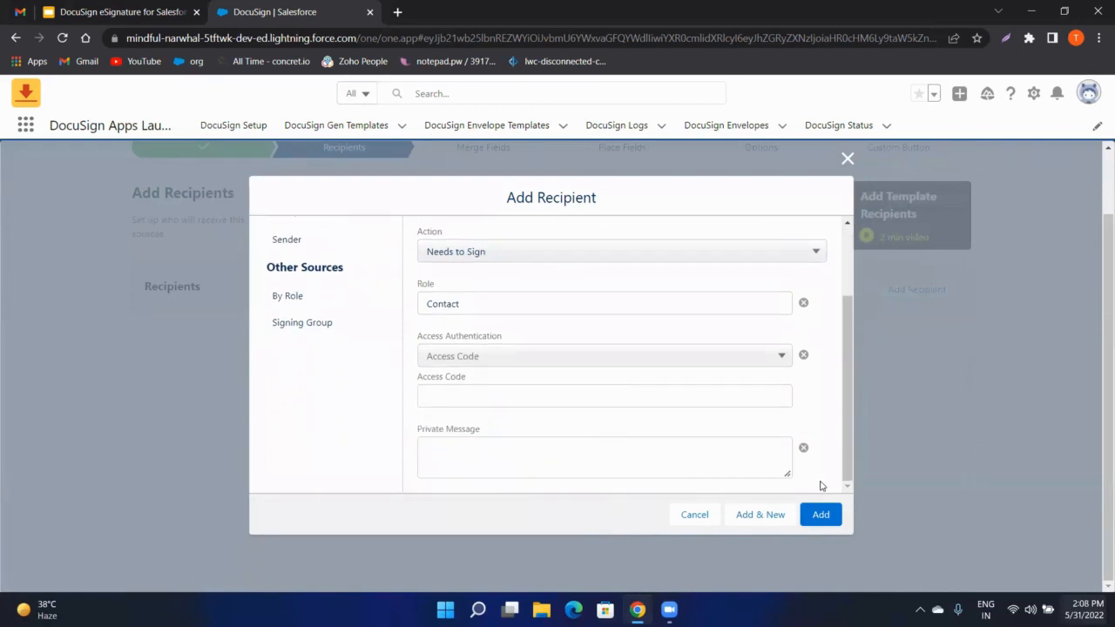
{"action": "left_click", "coordinate": [820, 515]}
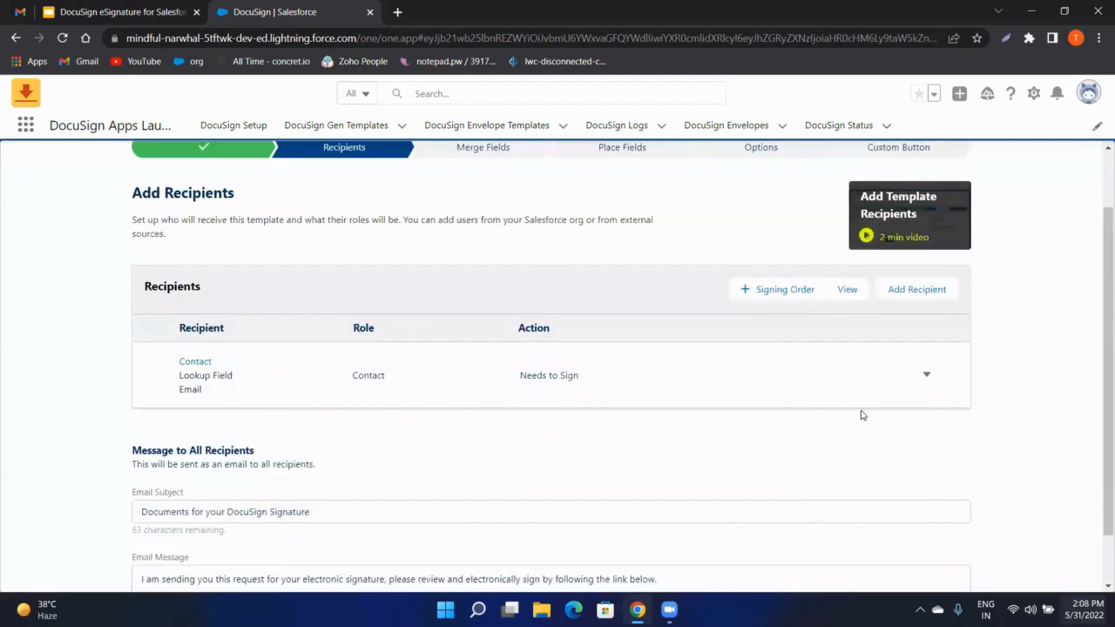
Step: Review the email subject and message to all recipients, keep them as they are, and proceed to the merge fields stage
{"action": "scroll", "coordinate": [861, 415], "scroll_direction": "down", "scroll_amount": 1}
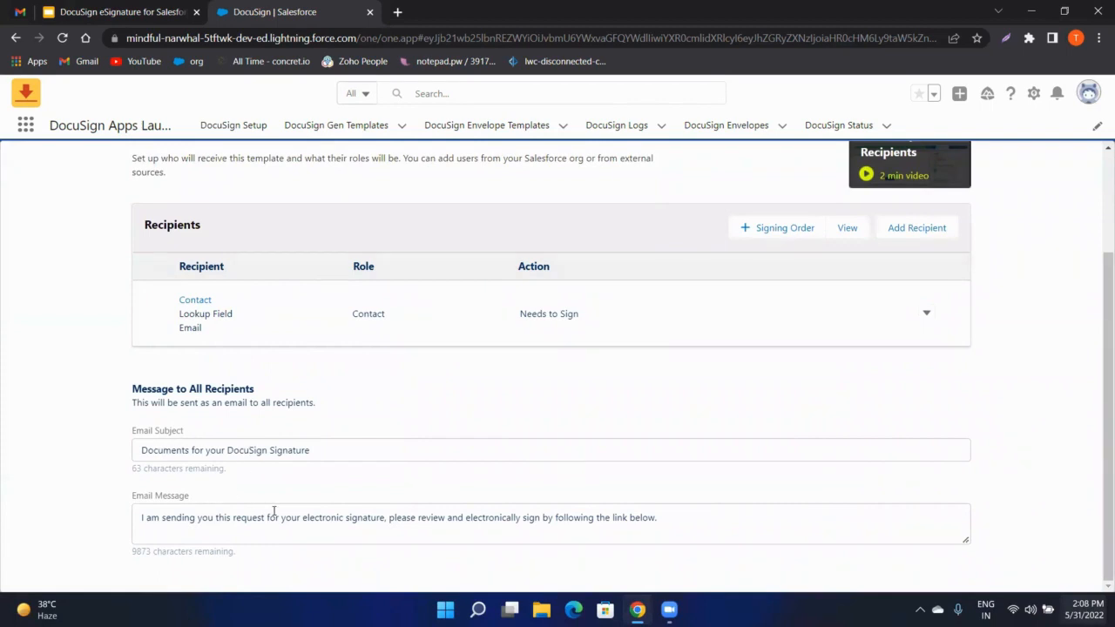
{"action": "scroll", "coordinate": [274, 511], "scroll_direction": "up", "scroll_amount": 2}
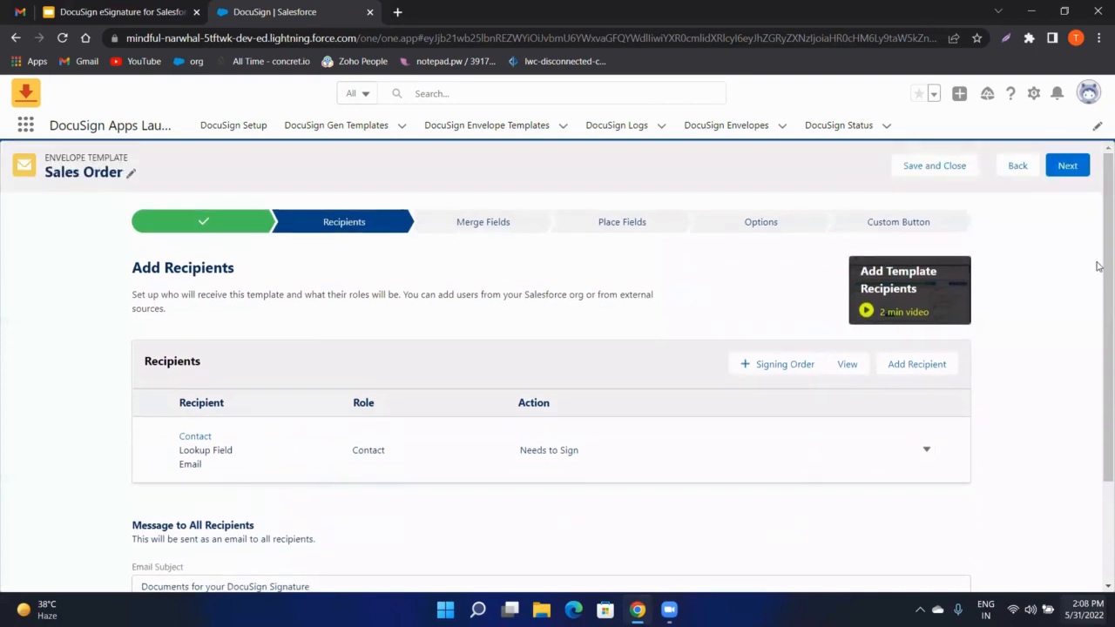
{"action": "left_click", "coordinate": [1072, 174]}
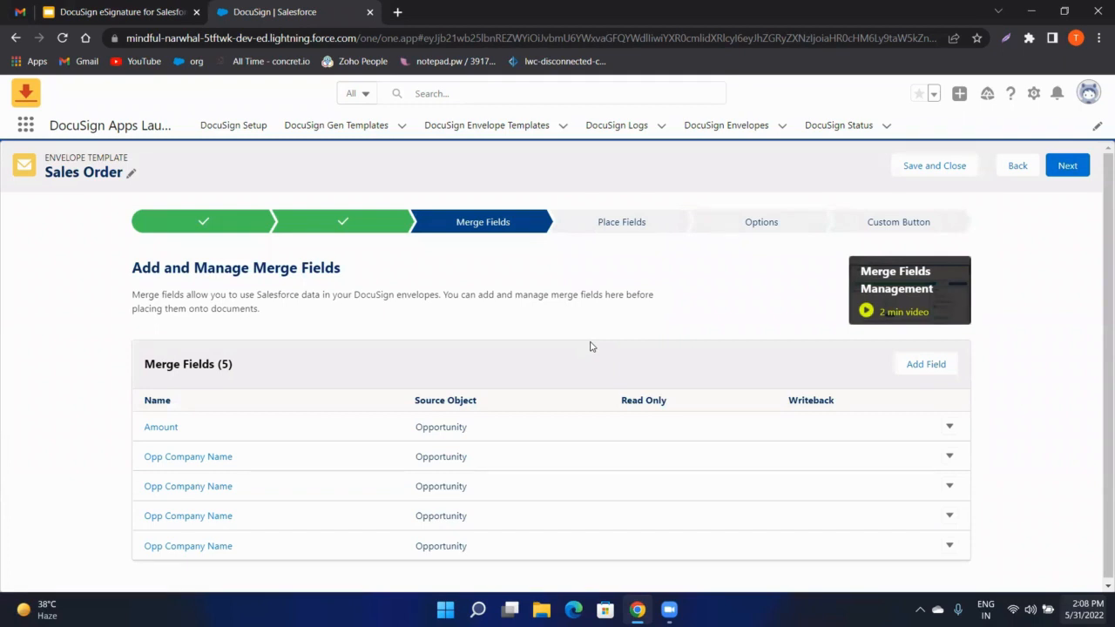
Step: Add a merge field from the Opportunity's Company Name (string) field, named Opp Company Name, leaving its additional options at their defaults
{"action": "left_click", "coordinate": [907, 364]}
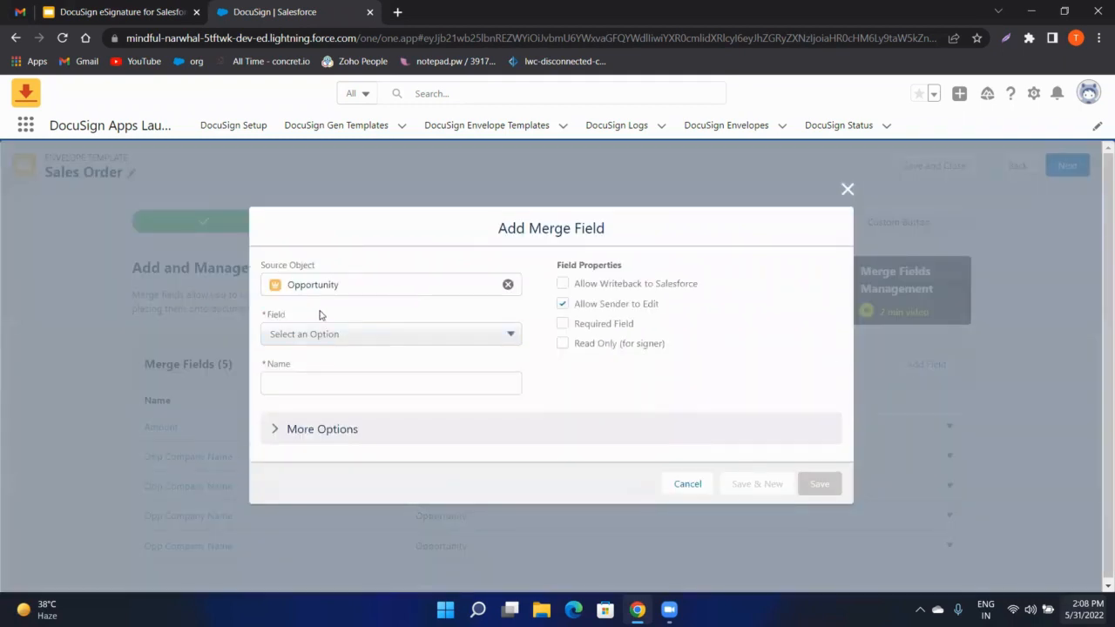
{"action": "left_click", "coordinate": [329, 340]}
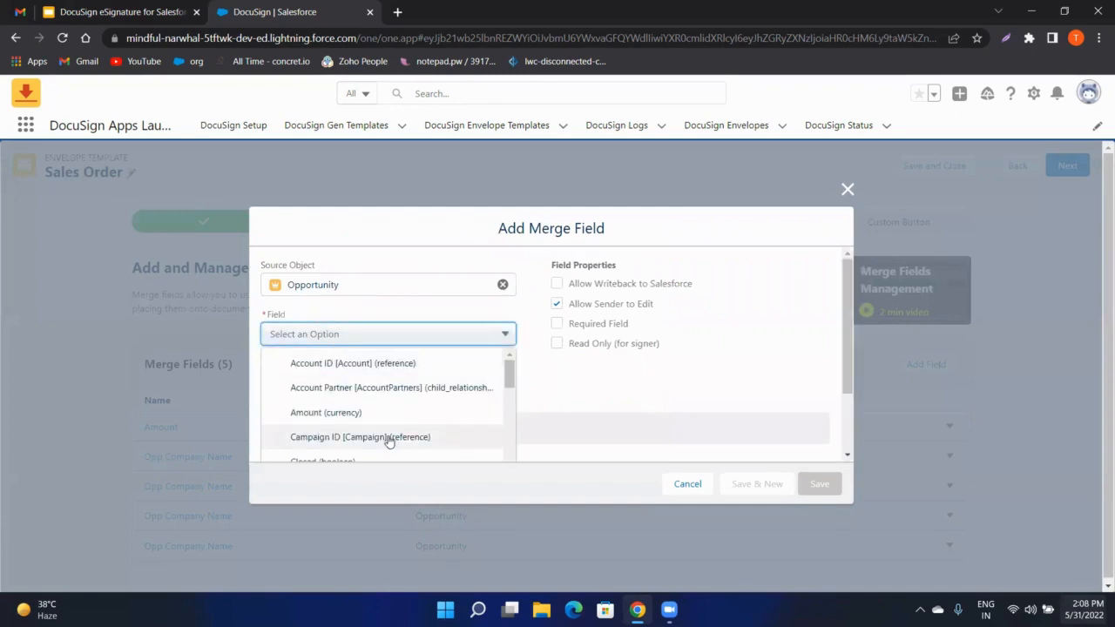
{"action": "scroll", "coordinate": [383, 439], "scroll_direction": "down", "scroll_amount": 2}
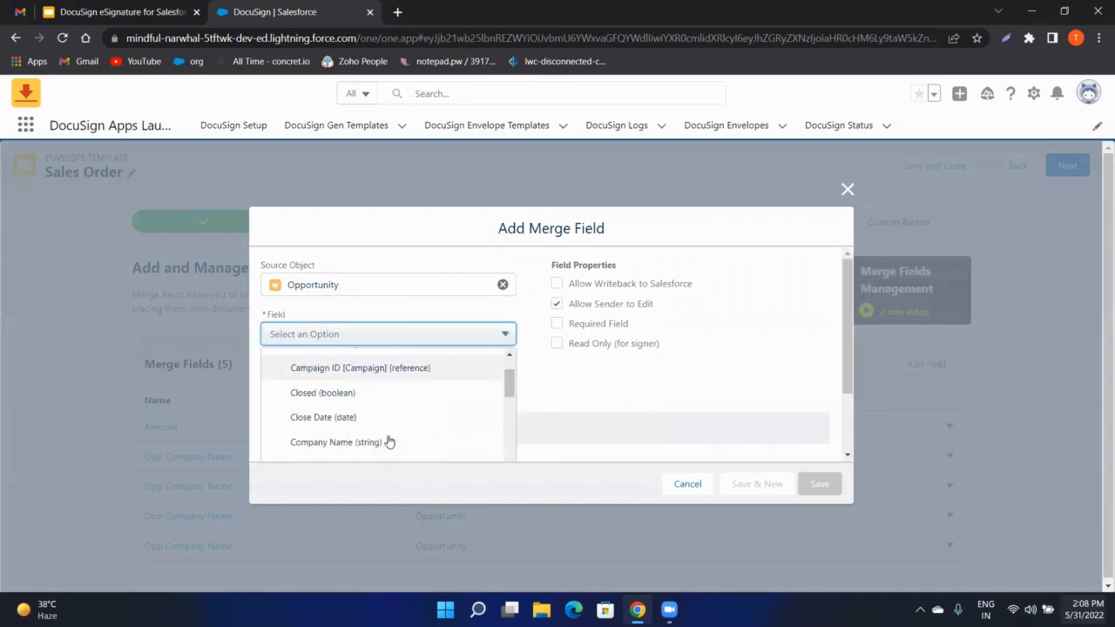
{"action": "left_click", "coordinate": [346, 442]}
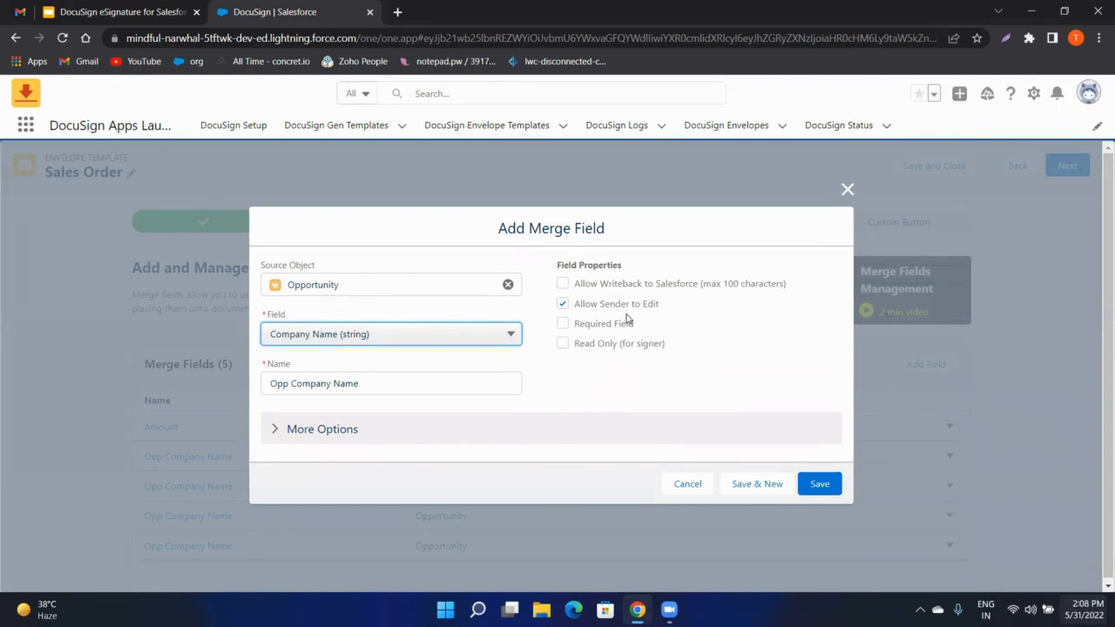
{"action": "left_click", "coordinate": [334, 425]}
{"action": "scroll", "coordinate": [468, 428], "scroll_direction": "down", "scroll_amount": 2}
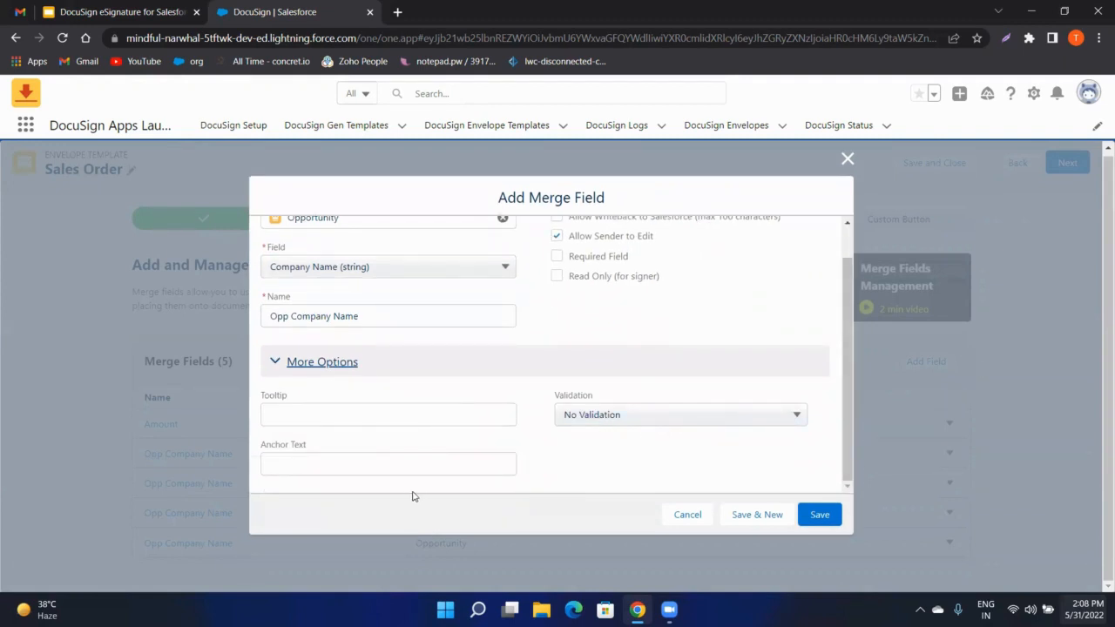
{"action": "left_click", "coordinate": [826, 517]}
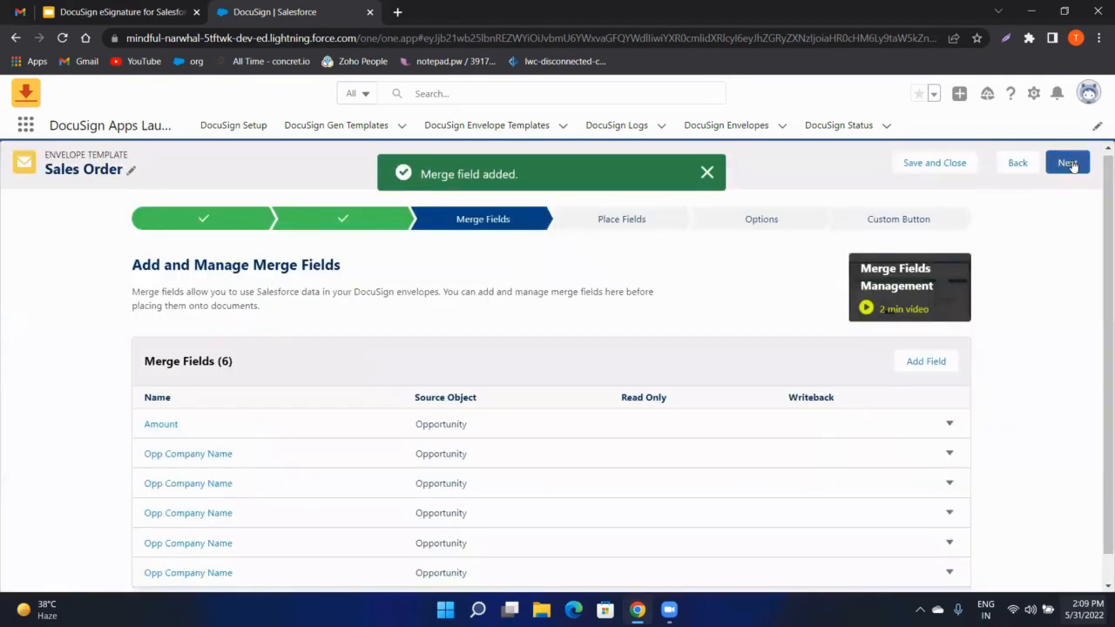
Step: Proceed to the field placement stage and place an Opp Company Name merge field beside "Prepared For:" in the agreement
{"action": "left_click", "coordinate": [1069, 164]}
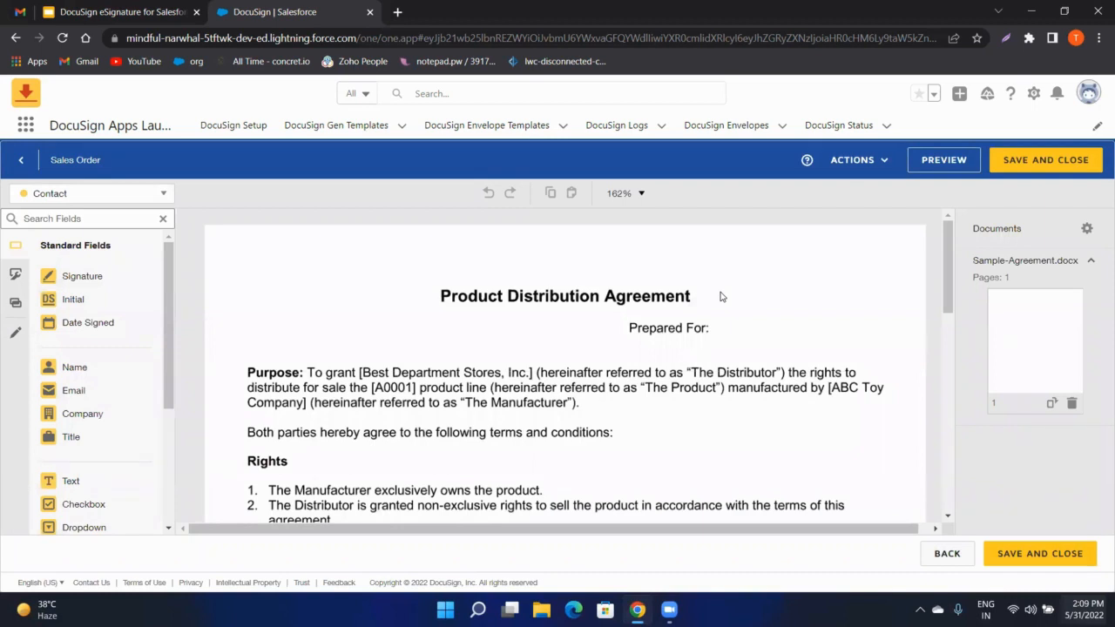
{"action": "left_click", "coordinate": [14, 305]}
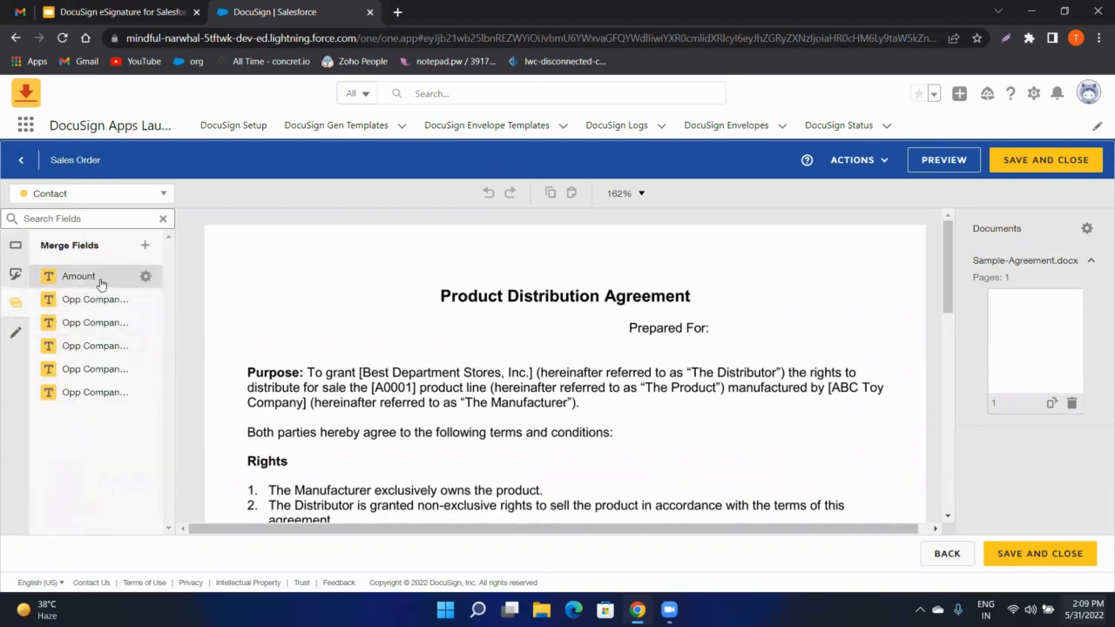
{"action": "scroll", "coordinate": [333, 344], "scroll_direction": "down", "scroll_amount": 10}
{"action": "scroll", "coordinate": [333, 344], "scroll_direction": "up", "scroll_amount": 10}
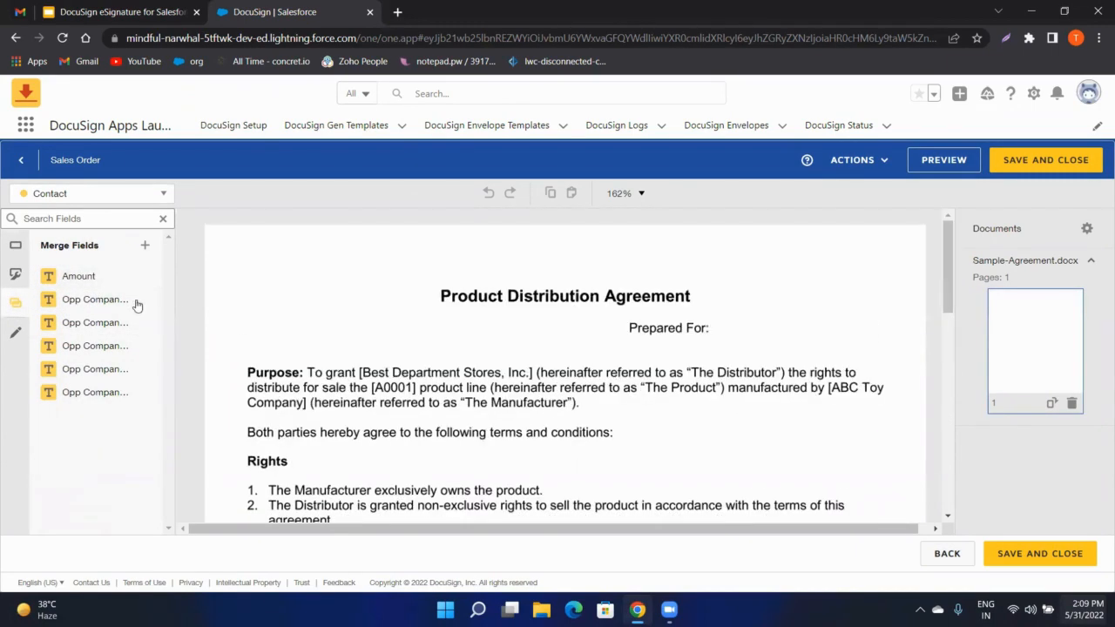
{"action": "left_click_drag", "start_coordinate": [105, 298], "coordinate": [714, 320]}
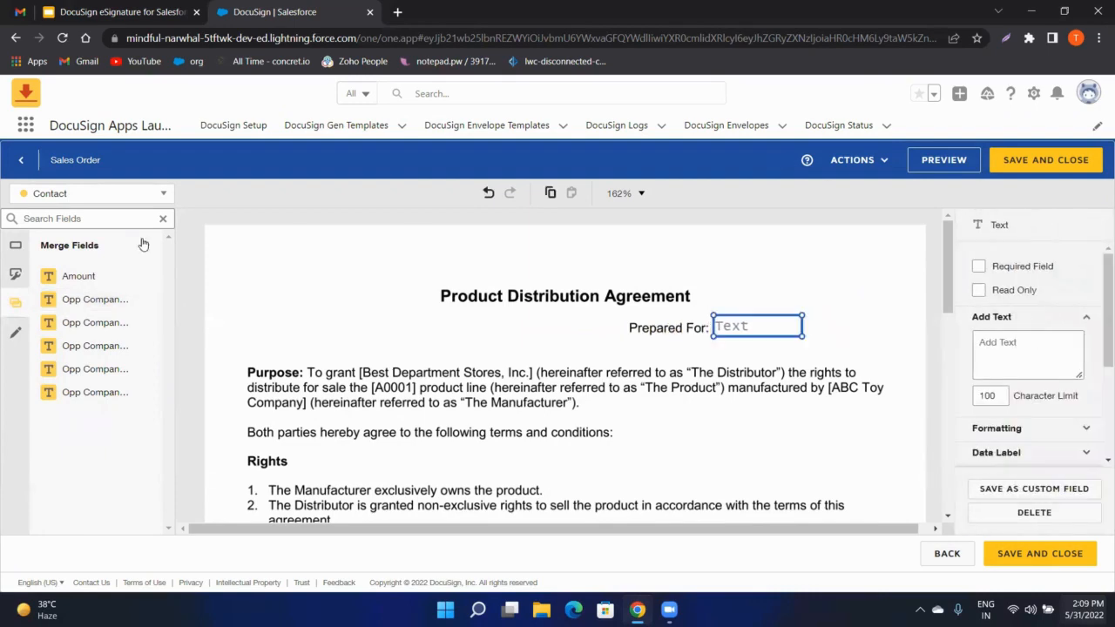
Step: Place the Amount merge field beside "Total Amount:" near the end of the agreement
{"action": "left_click", "coordinate": [85, 281]}
{"action": "scroll", "coordinate": [441, 362], "scroll_direction": "down", "scroll_amount": 7}
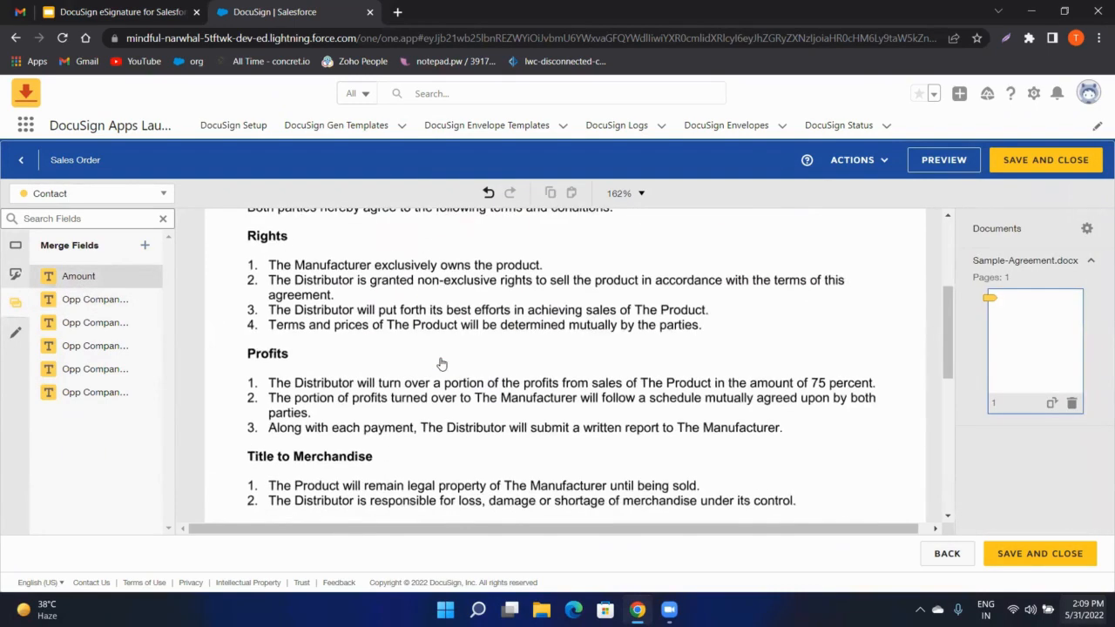
{"action": "scroll", "coordinate": [442, 362], "scroll_direction": "down", "scroll_amount": 2}
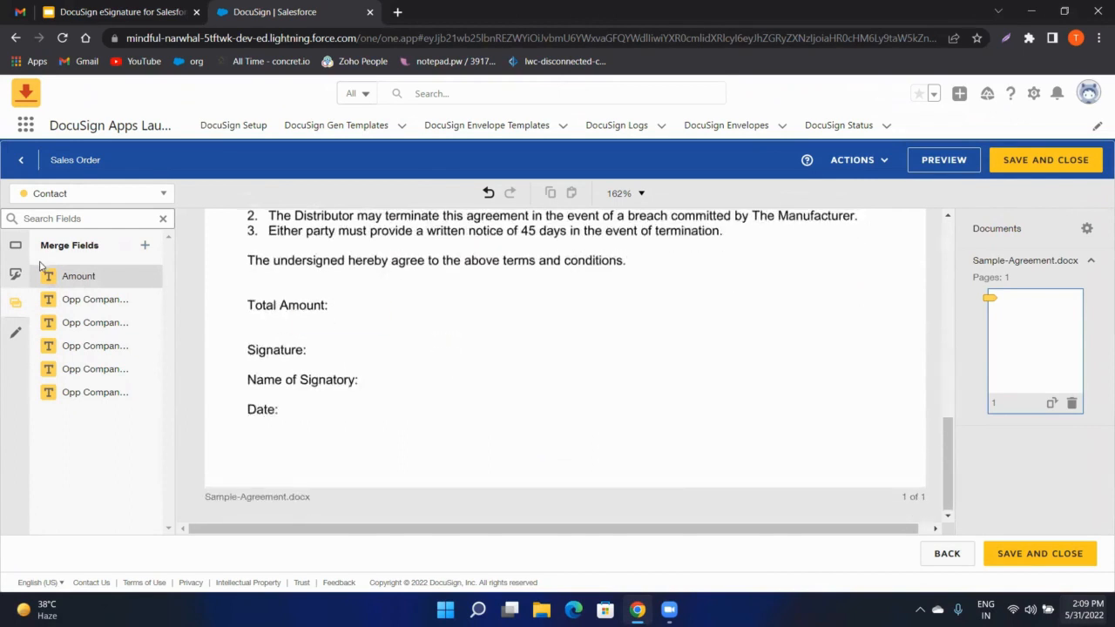
{"action": "left_click_drag", "start_coordinate": [77, 278], "coordinate": [379, 303]}
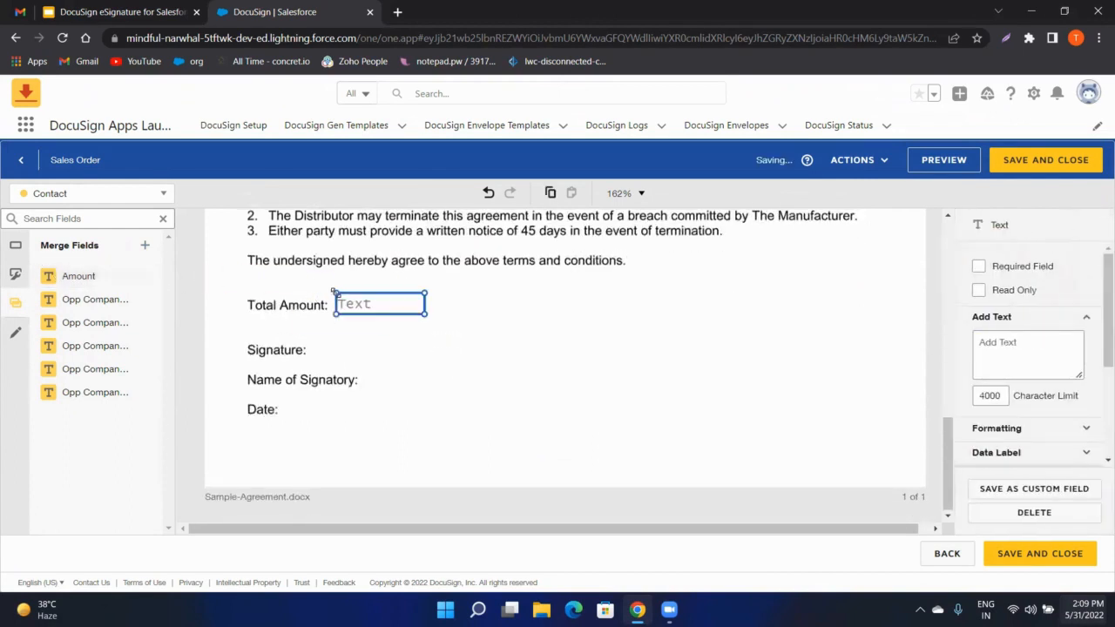
Step: Place the standard Signature, Date Signed and Name fields beside Signature, Date and Name of Signatory for the Contact recipient
{"action": "left_click", "coordinate": [15, 244]}
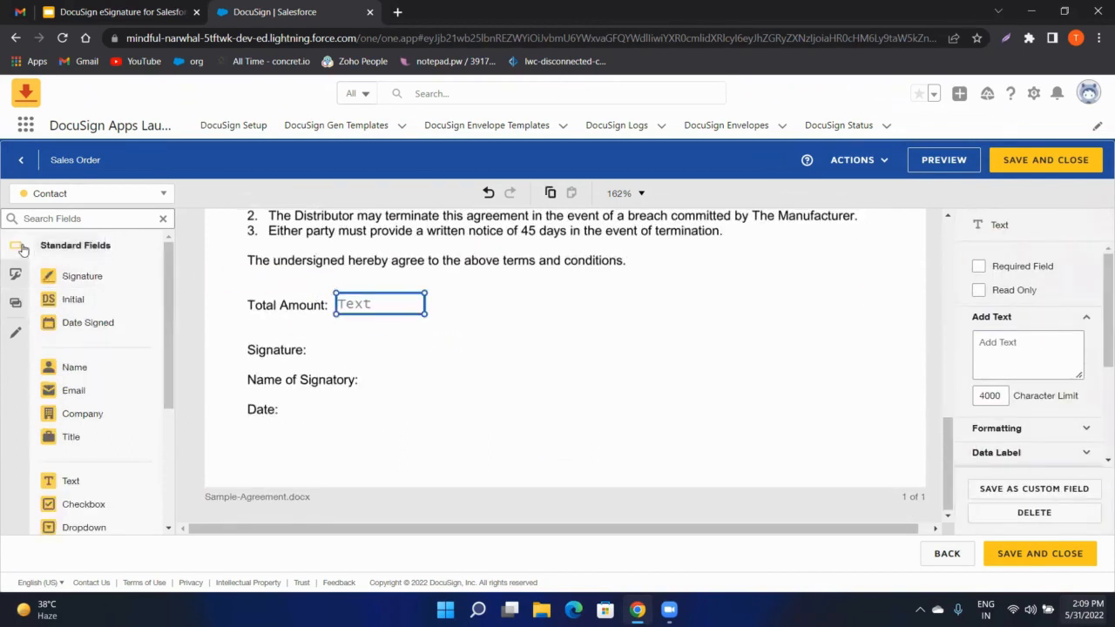
{"action": "mouse_move", "coordinate": [87, 279]}
{"action": "left_mouse_down"}
{"action": "mouse_move", "coordinate": [337, 313]}
{"action": "mouse_move", "coordinate": [328, 326]}
{"action": "left_mouse_up"}
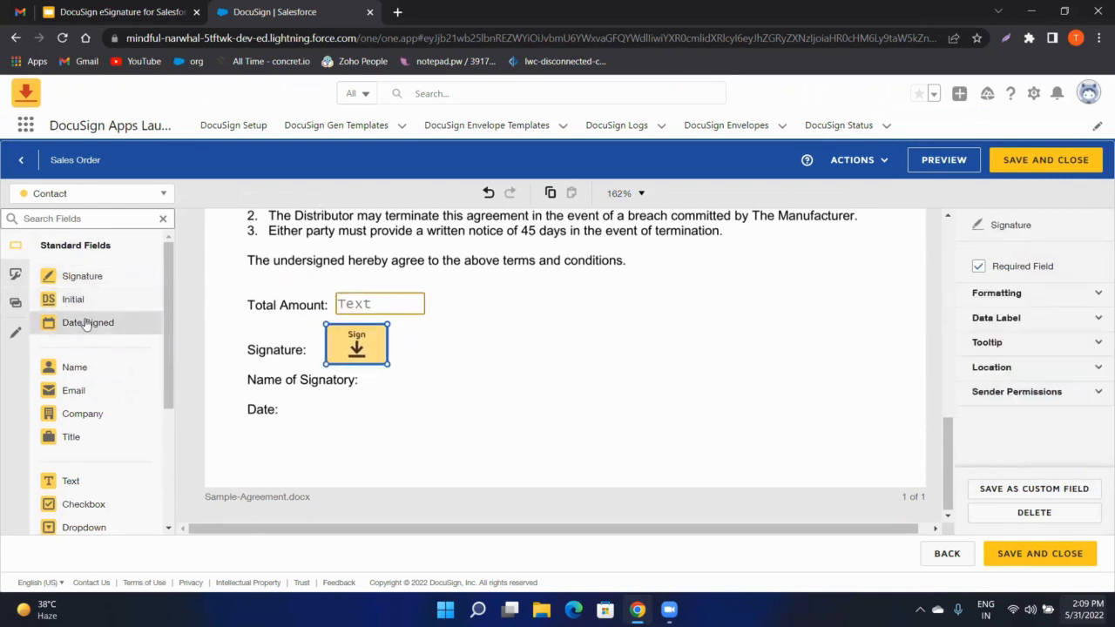
{"action": "left_click_drag", "start_coordinate": [88, 322], "coordinate": [290, 410]}
{"action": "left_click_drag", "start_coordinate": [78, 368], "coordinate": [371, 374]}
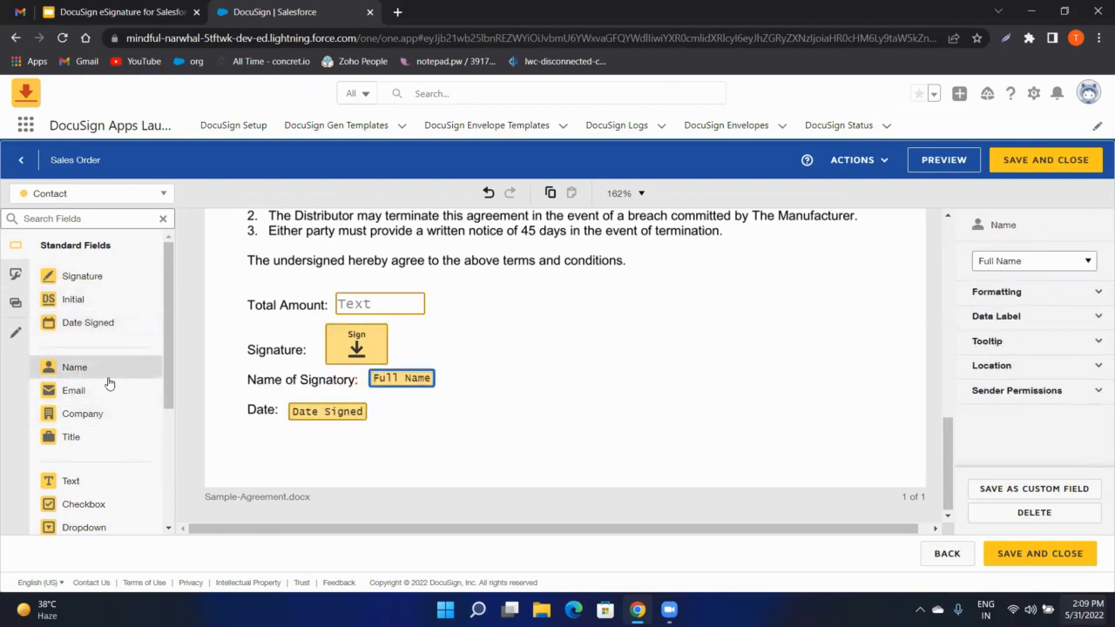
Step: Review the placed fields and the properties of the Signature and Full Name fields, and save and close the field placement
{"action": "scroll", "coordinate": [105, 380], "scroll_direction": "down", "scroll_amount": 3}
{"action": "scroll", "coordinate": [109, 383], "scroll_direction": "up", "scroll_amount": 3}
{"action": "scroll", "coordinate": [654, 354], "scroll_direction": "up", "scroll_amount": 5}
{"action": "scroll", "coordinate": [654, 355], "scroll_direction": "down", "scroll_amount": 5}
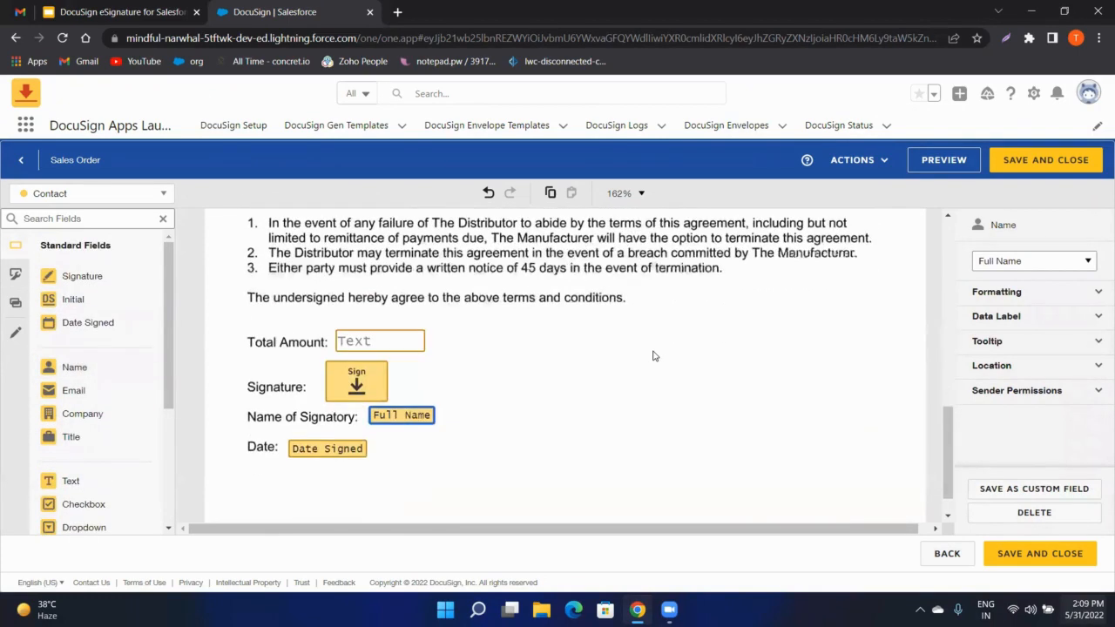
{"action": "left_click", "coordinate": [341, 382]}
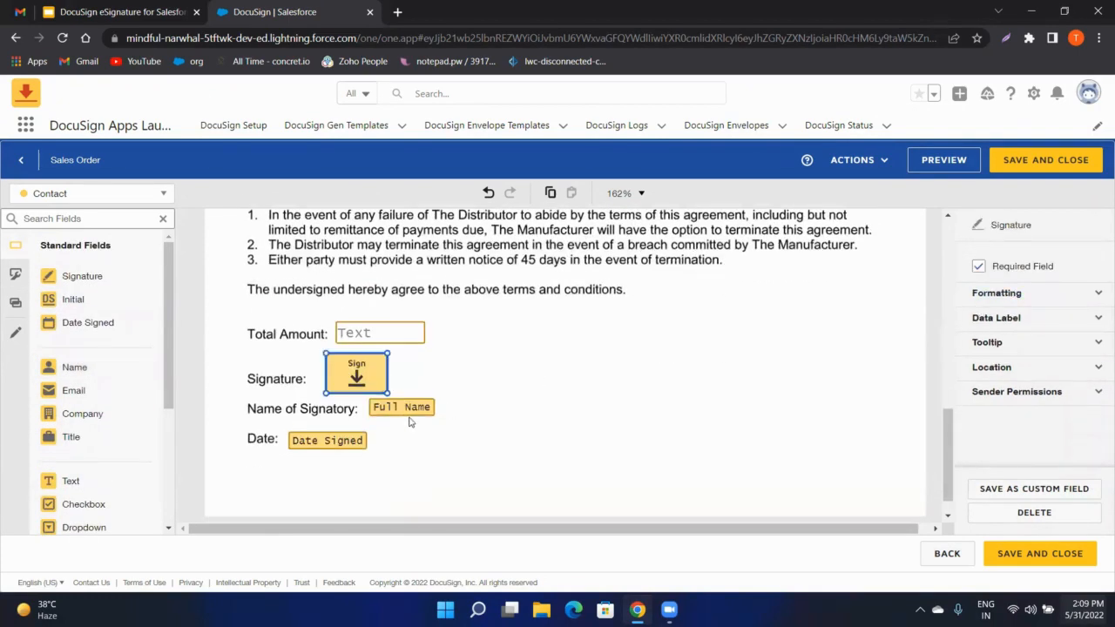
{"action": "left_click", "coordinate": [383, 407]}
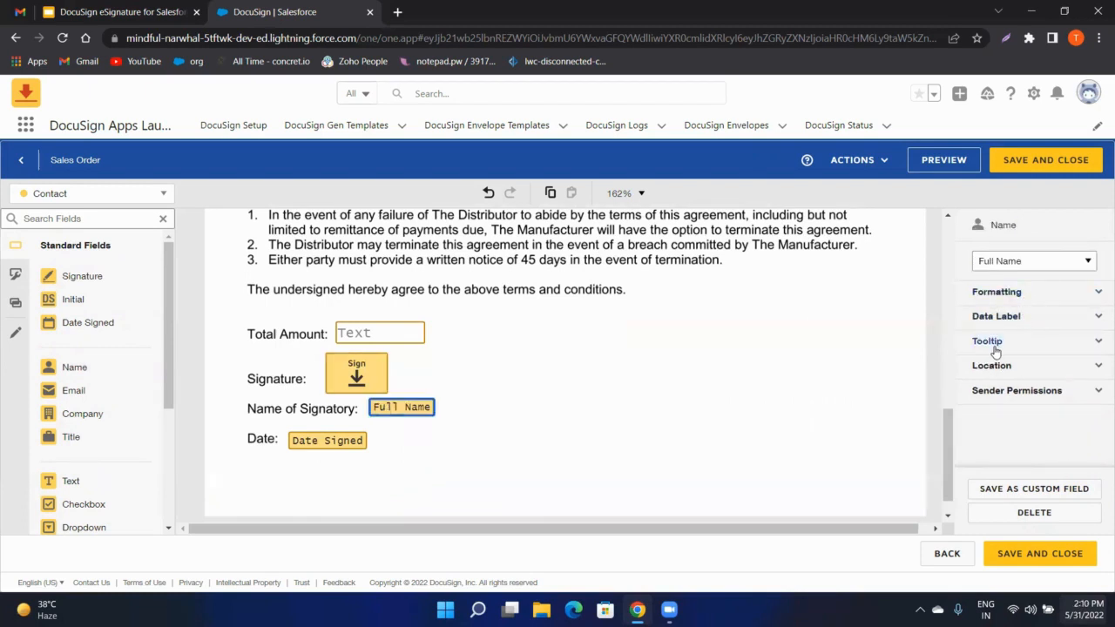
{"action": "scroll", "coordinate": [701, 378], "scroll_direction": "up", "scroll_amount": 15}
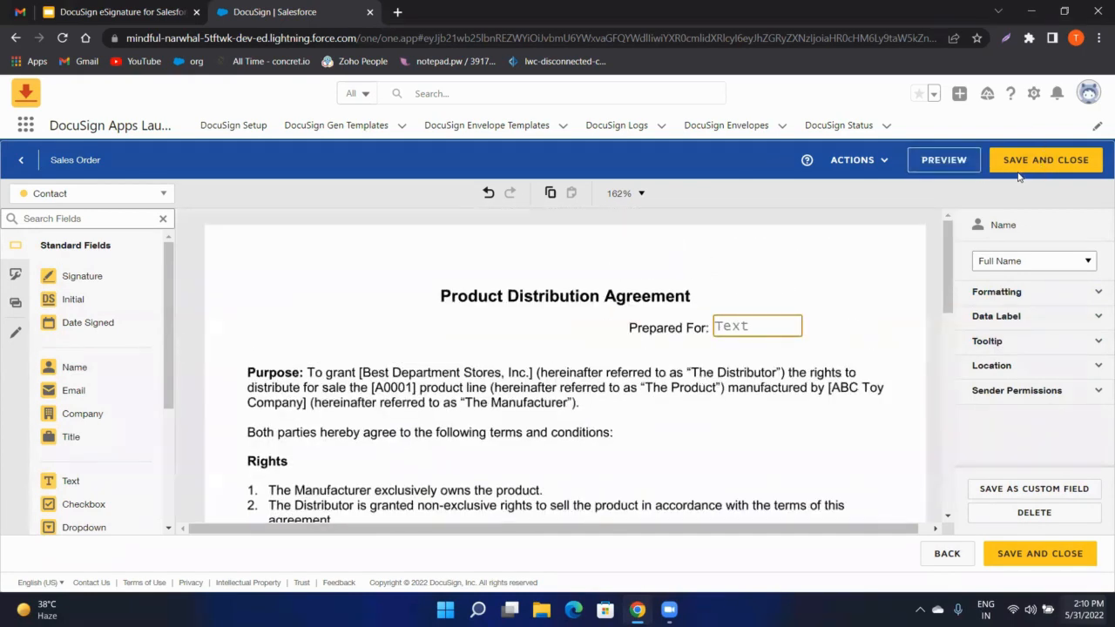
{"action": "left_click", "coordinate": [1031, 171]}
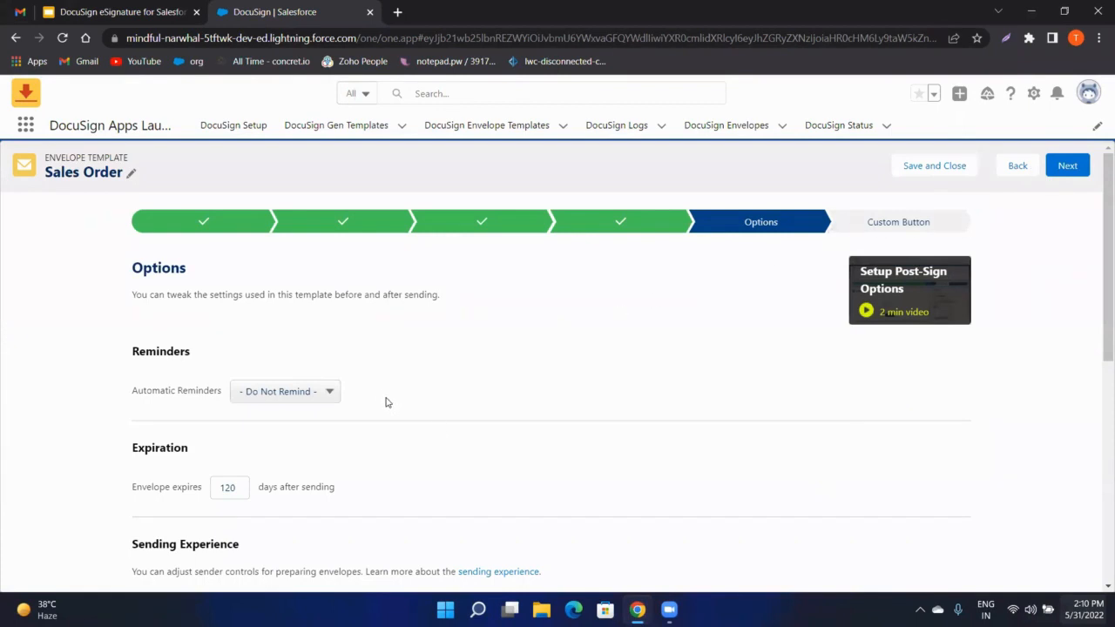
Step: Set the envelope template's automatic reminders to Every Day
{"action": "left_click", "coordinate": [301, 392]}
{"action": "scroll", "coordinate": [366, 388], "scroll_direction": "down", "scroll_amount": 2}
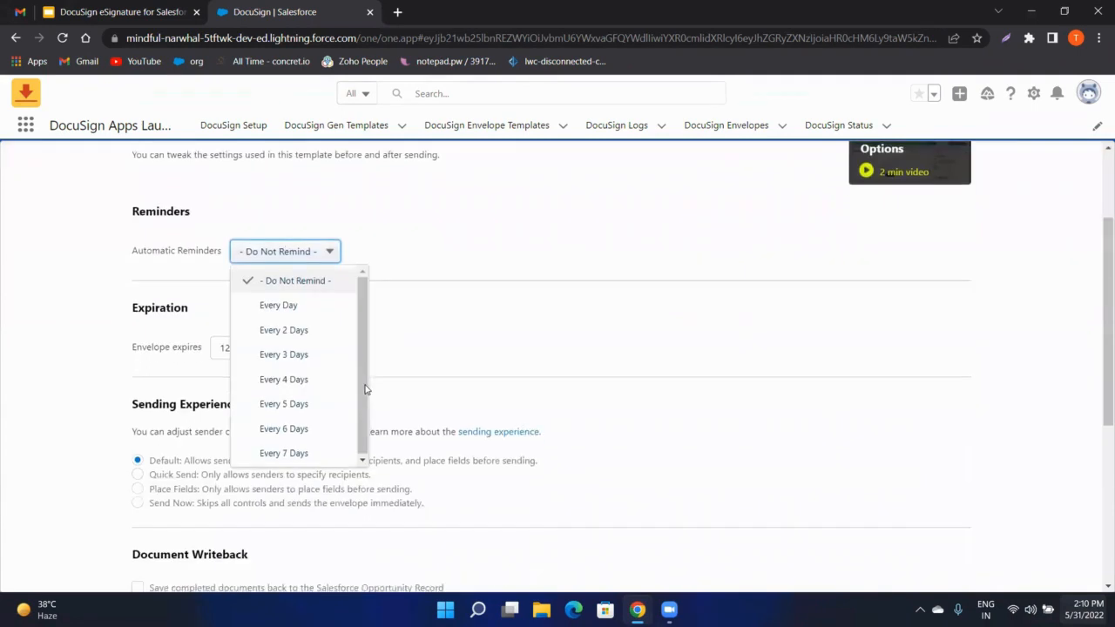
{"action": "left_click", "coordinate": [319, 308]}
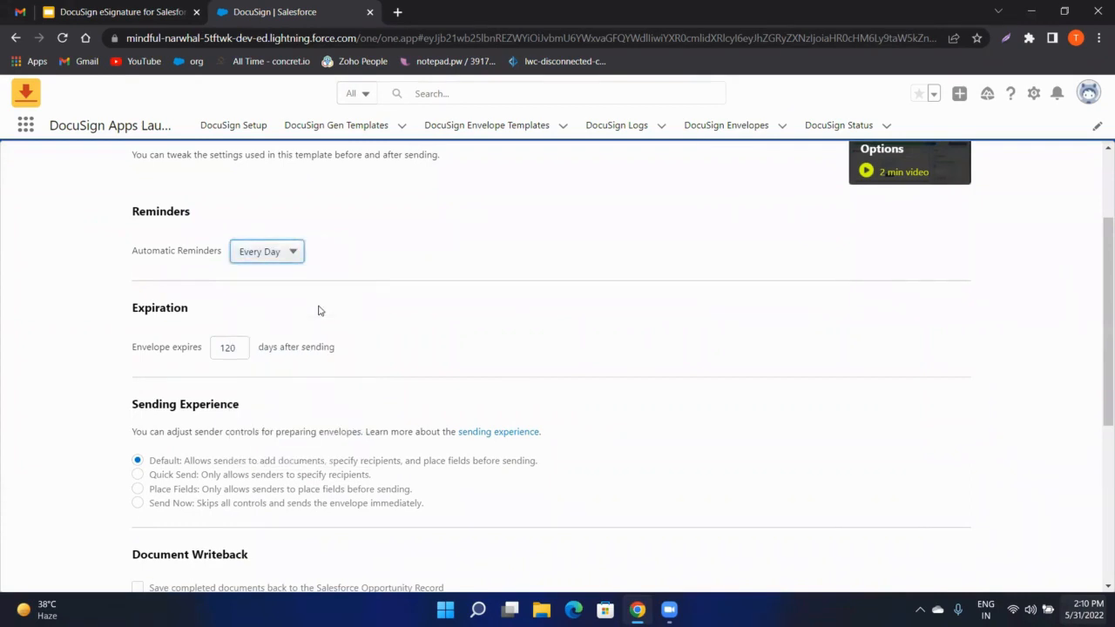
Step: Set the envelope to expire 2 days after sending and keep the Default sending experience
{"action": "left_click", "coordinate": [236, 345]}
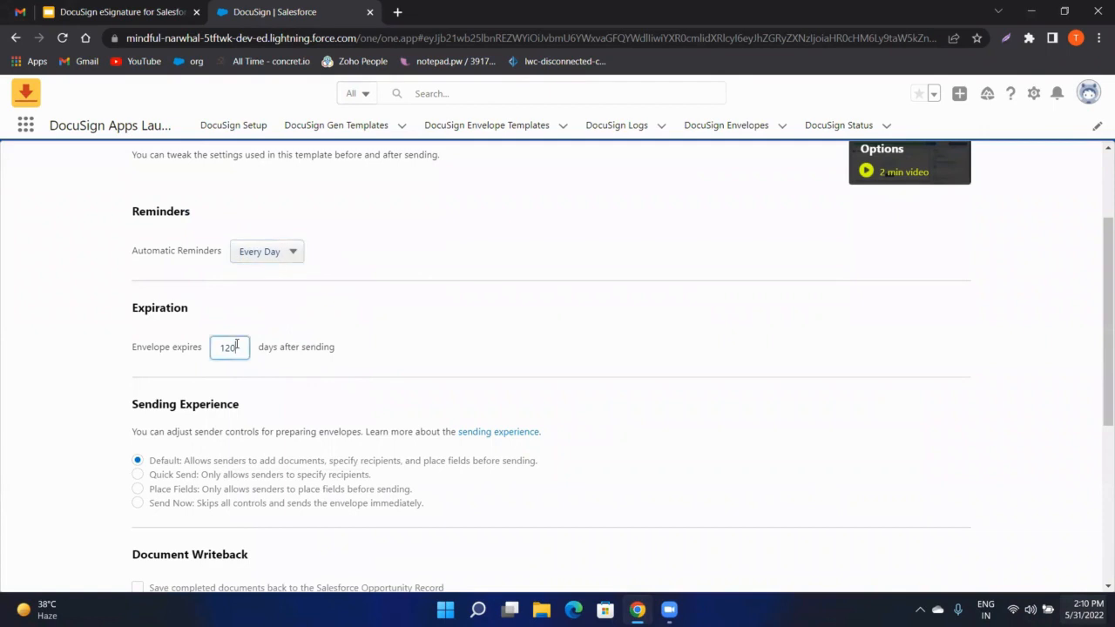
{"action": "double_click", "coordinate": [236, 346]}
{"action": "type", "text": "2"}
{"action": "scroll", "coordinate": [485, 386], "scroll_direction": "down", "scroll_amount": 1}
{"action": "left_click", "coordinate": [485, 385]}
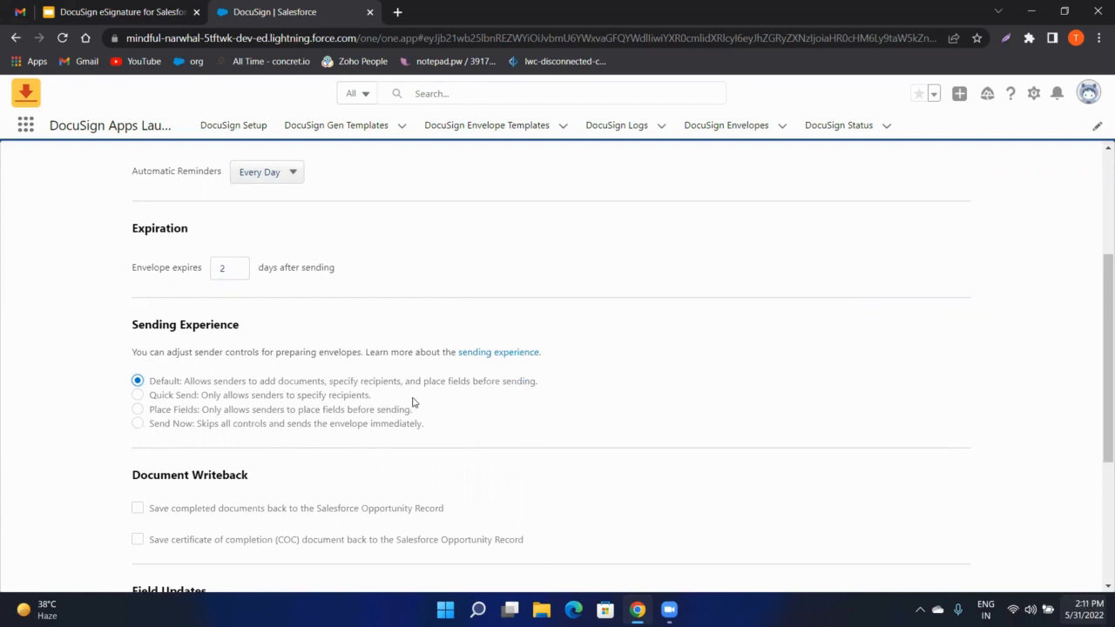
Step: Enable saving completed documents back to the Salesforce Opportunity record, with the filename format Document Name + .pdf
{"action": "scroll", "coordinate": [414, 402], "scroll_direction": "down", "scroll_amount": 1}
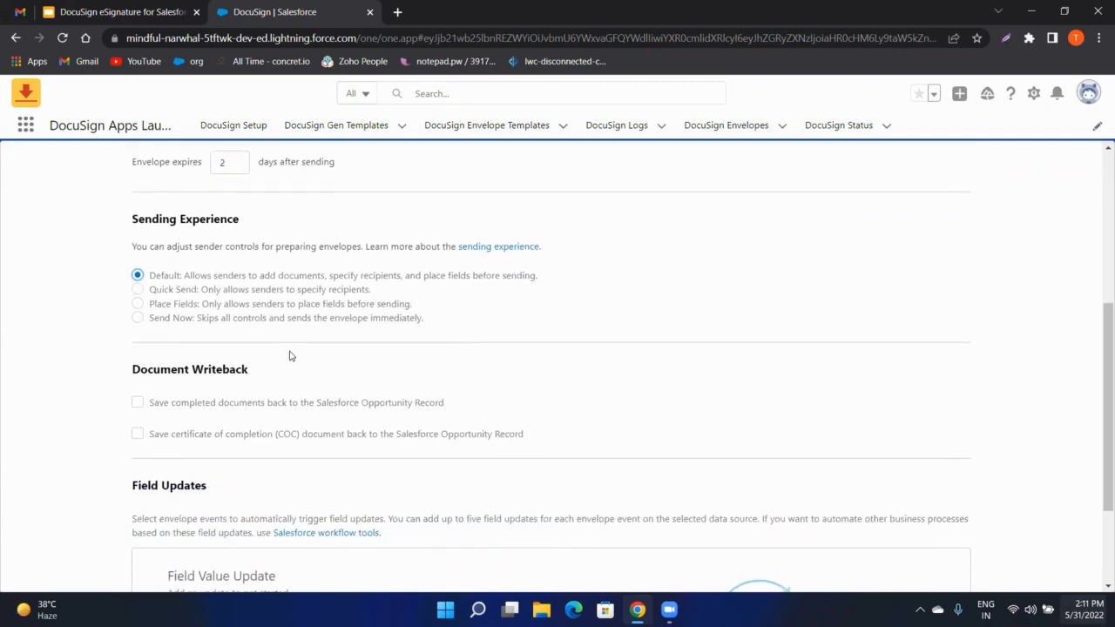
{"action": "scroll", "coordinate": [506, 371], "scroll_direction": "down", "scroll_amount": 1}
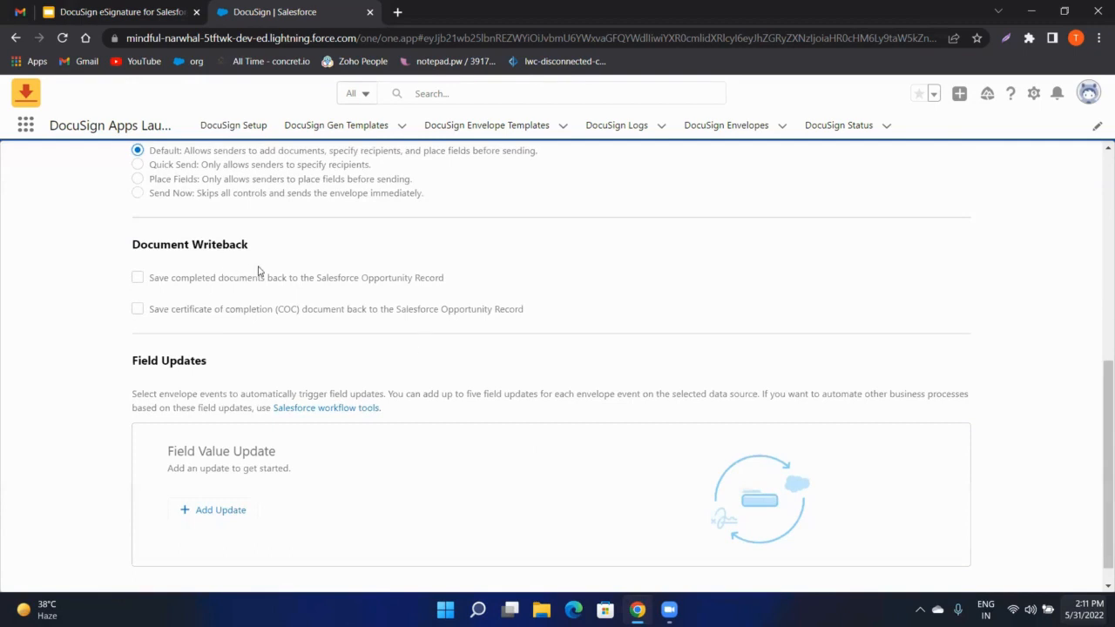
{"action": "left_click", "coordinate": [182, 286]}
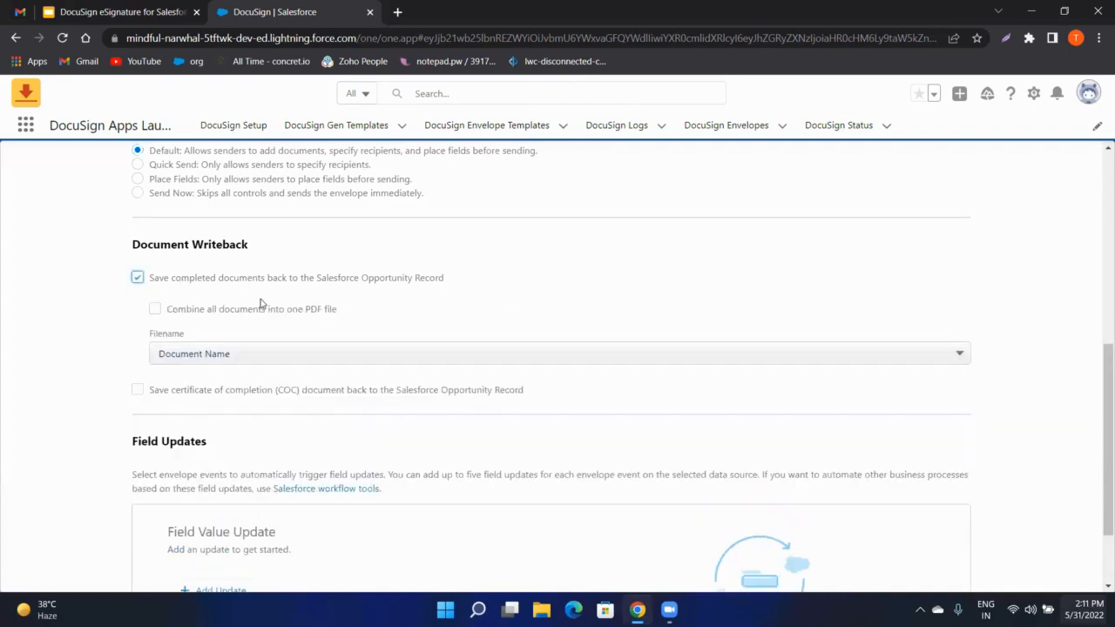
{"action": "scroll", "coordinate": [302, 329], "scroll_direction": "down", "scroll_amount": 2}
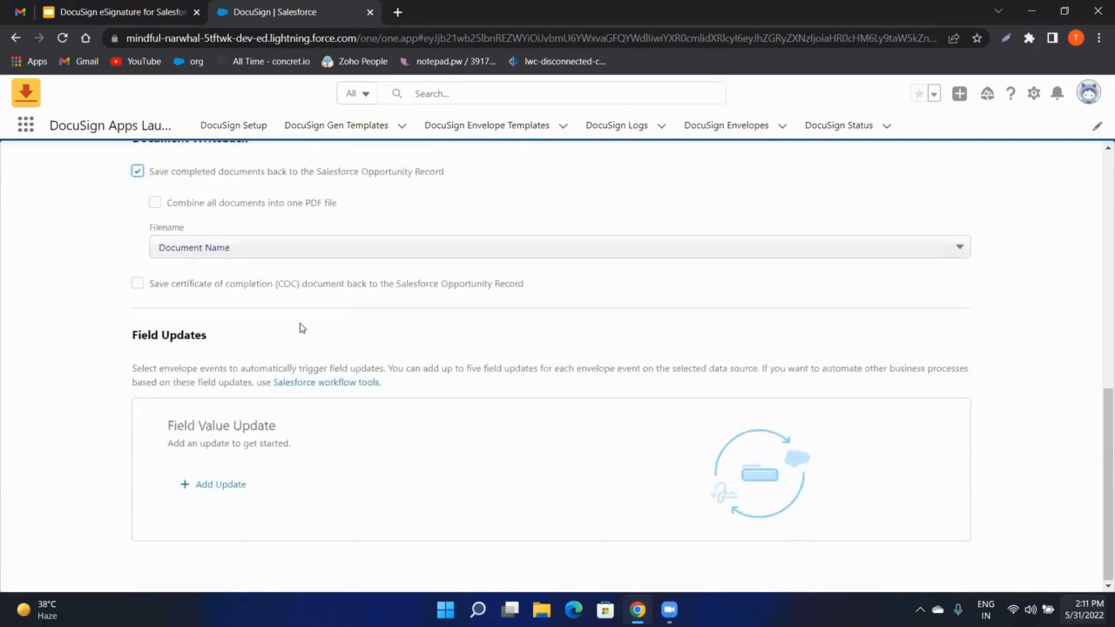
{"action": "left_click", "coordinate": [361, 248]}
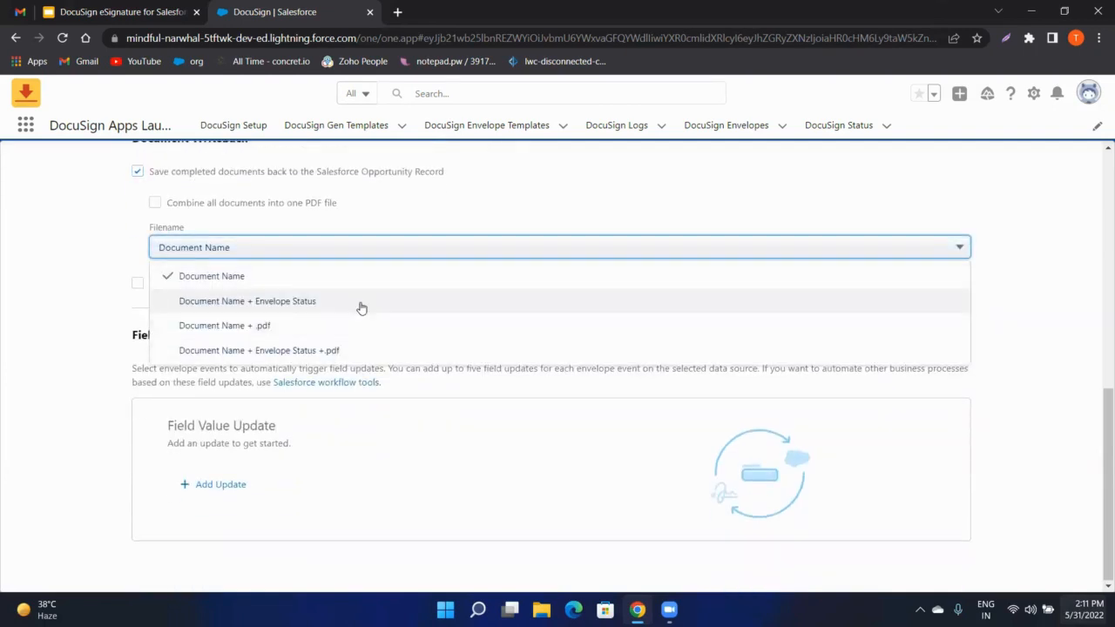
{"action": "left_click", "coordinate": [291, 331]}
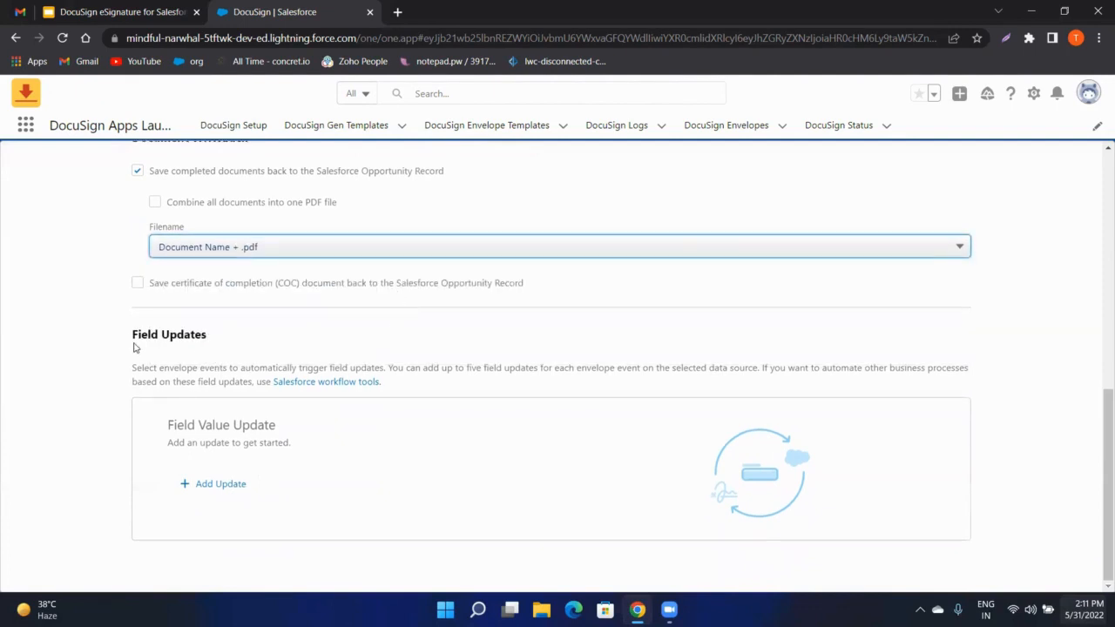
Step: Add a field update that sets the Opportunity's Stage to Closed Won when the envelope event is Envelope Completed
{"action": "left_click", "coordinate": [213, 484]}
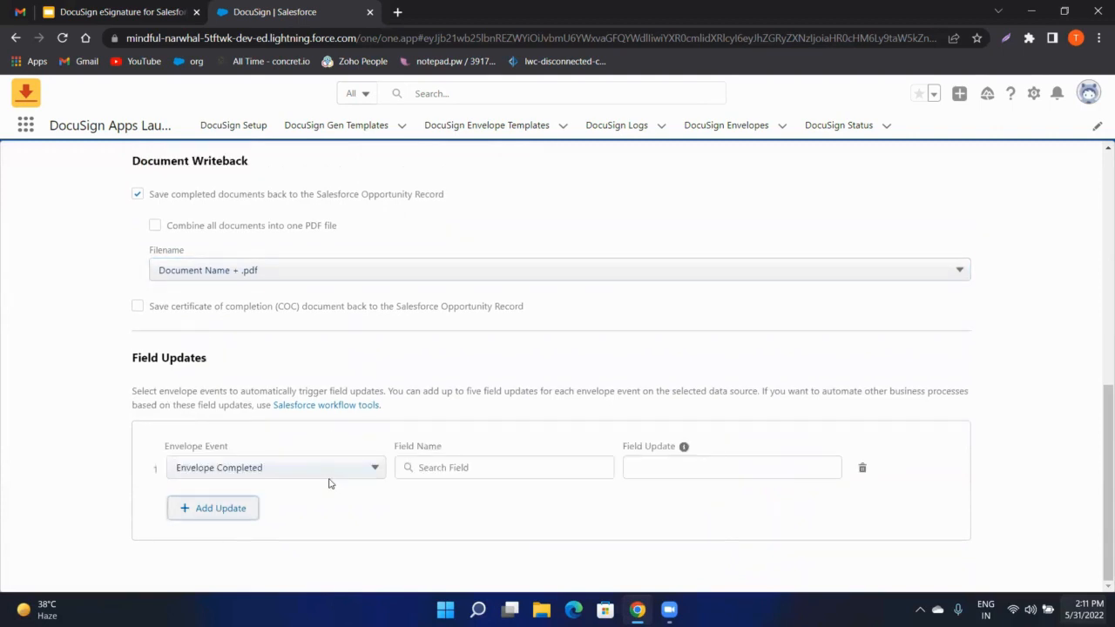
{"action": "left_click", "coordinate": [357, 469]}
{"action": "scroll", "coordinate": [441, 432], "scroll_direction": "down", "scroll_amount": 1}
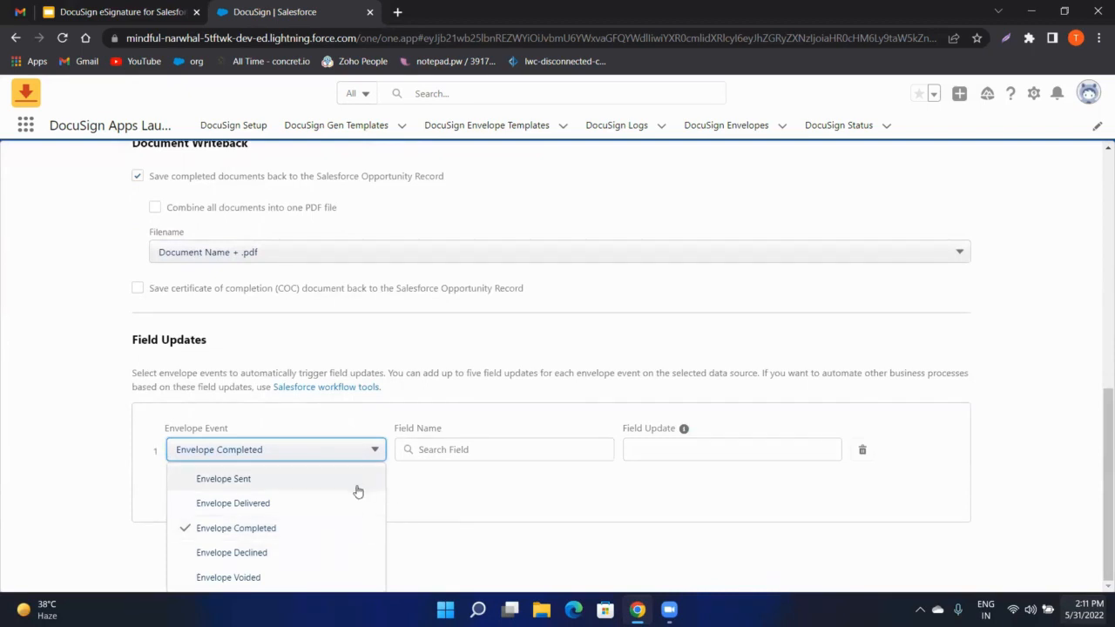
{"action": "left_click", "coordinate": [491, 450]}
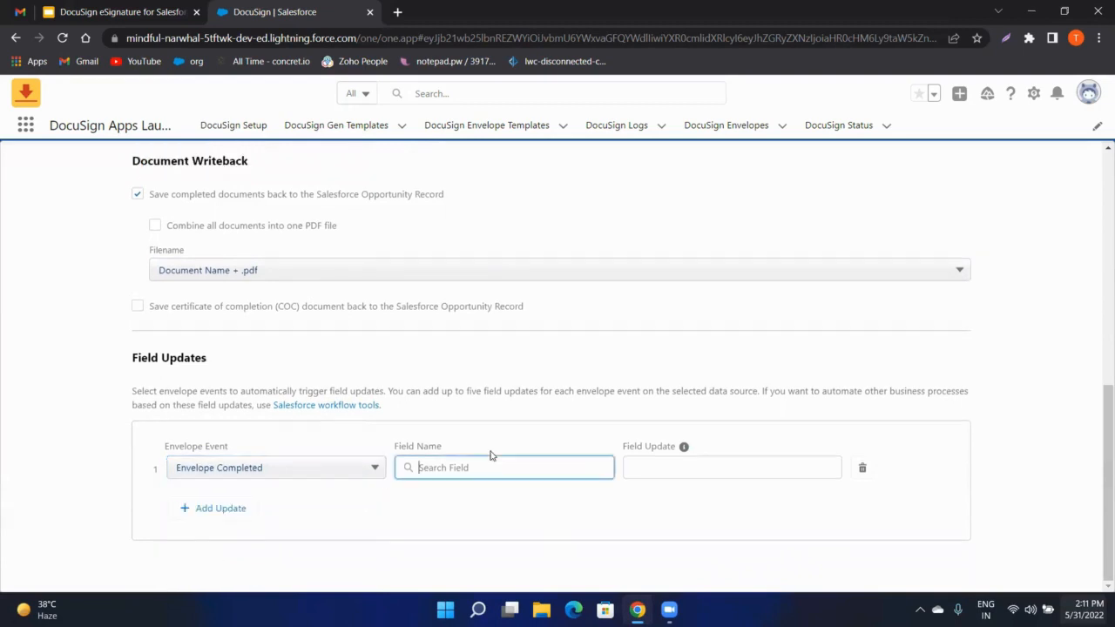
{"action": "type", "text": "Sta"}
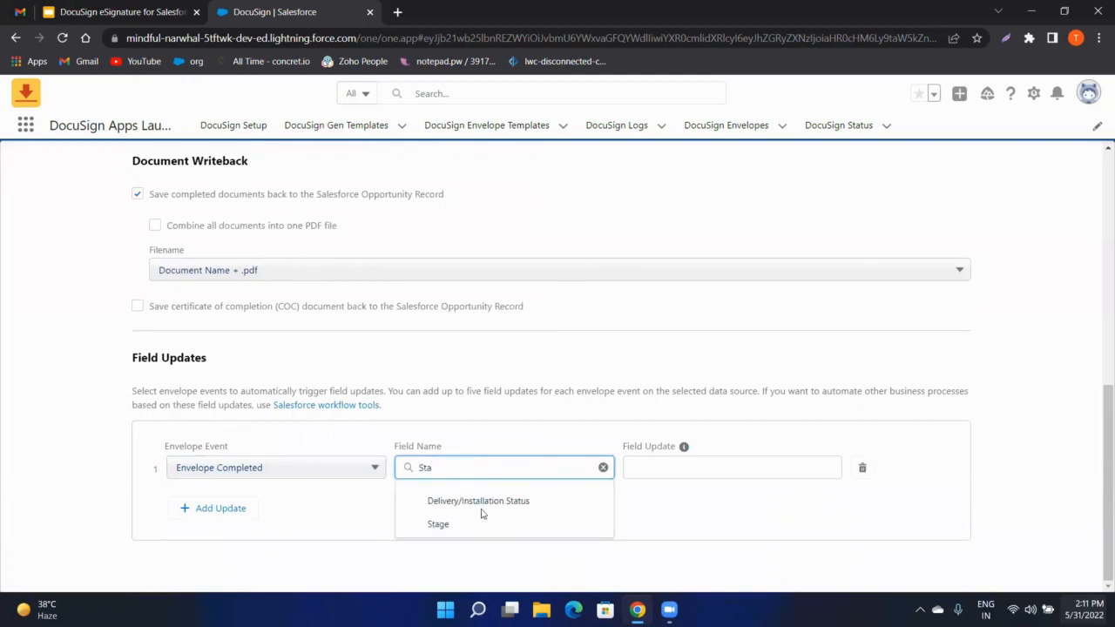
{"action": "left_click", "coordinate": [473, 526]}
{"action": "left_click", "coordinate": [708, 467]}
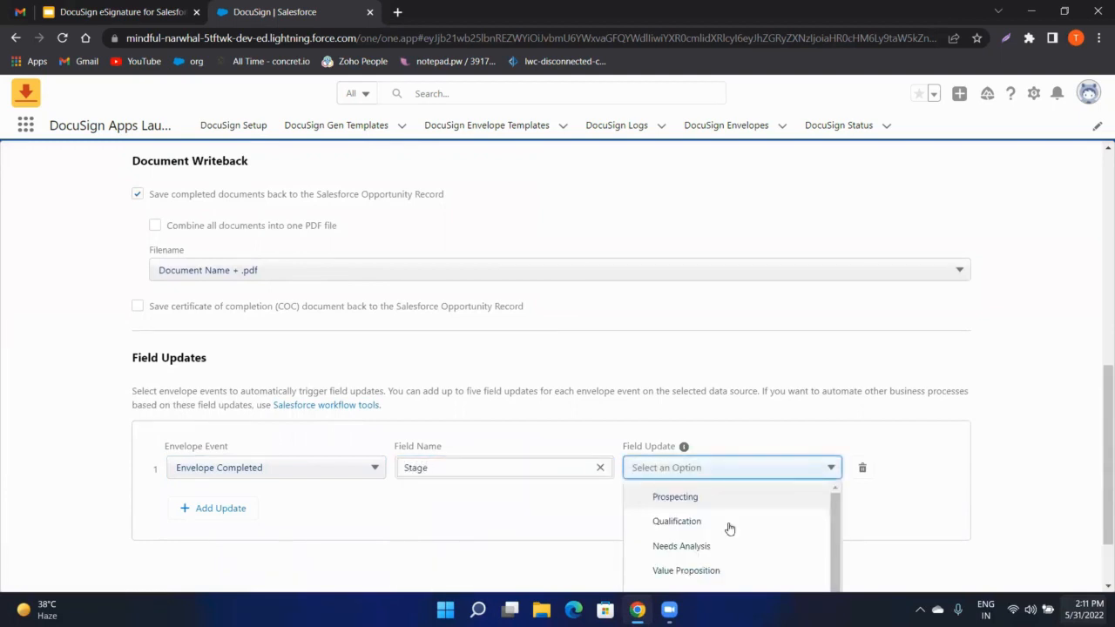
{"action": "scroll", "coordinate": [755, 540], "scroll_direction": "down", "scroll_amount": 2}
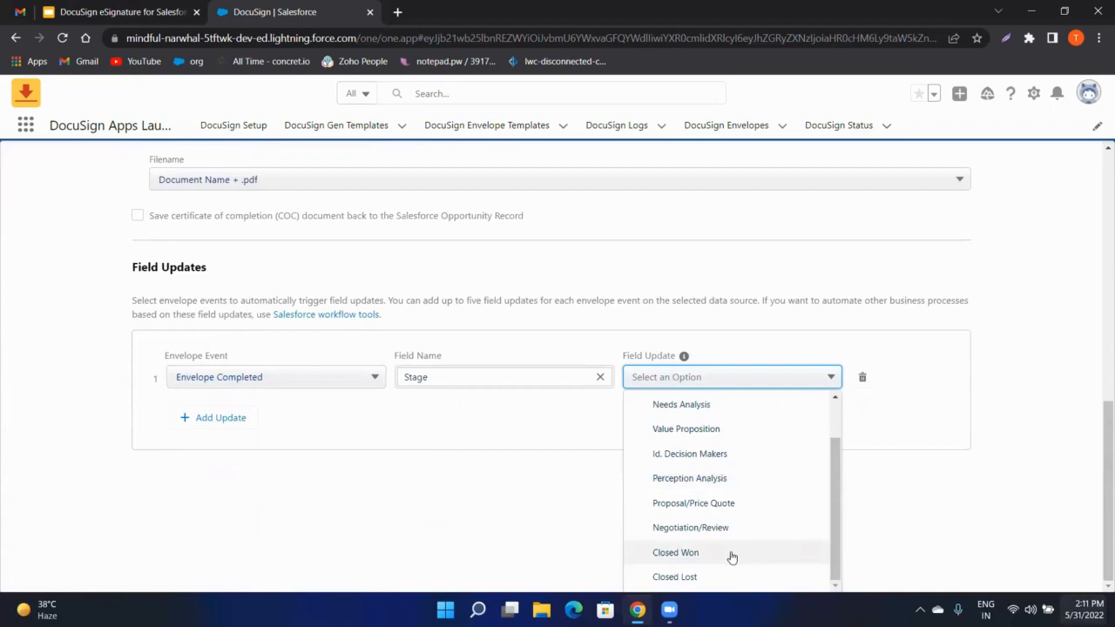
{"action": "left_click", "coordinate": [729, 554]}
Step: Continue to the custom button setup, add the Sales Order button to all Opportunity page layouts, and save and finish the template
{"action": "scroll", "coordinate": [911, 448], "scroll_direction": "up", "scroll_amount": 7}
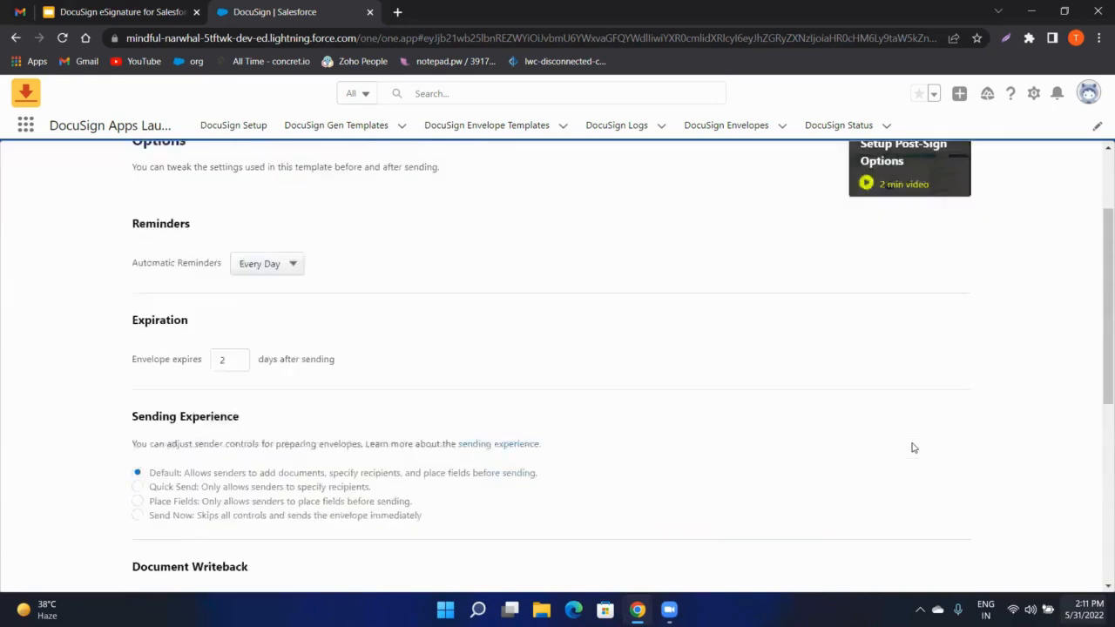
{"action": "left_click", "coordinate": [1068, 150]}
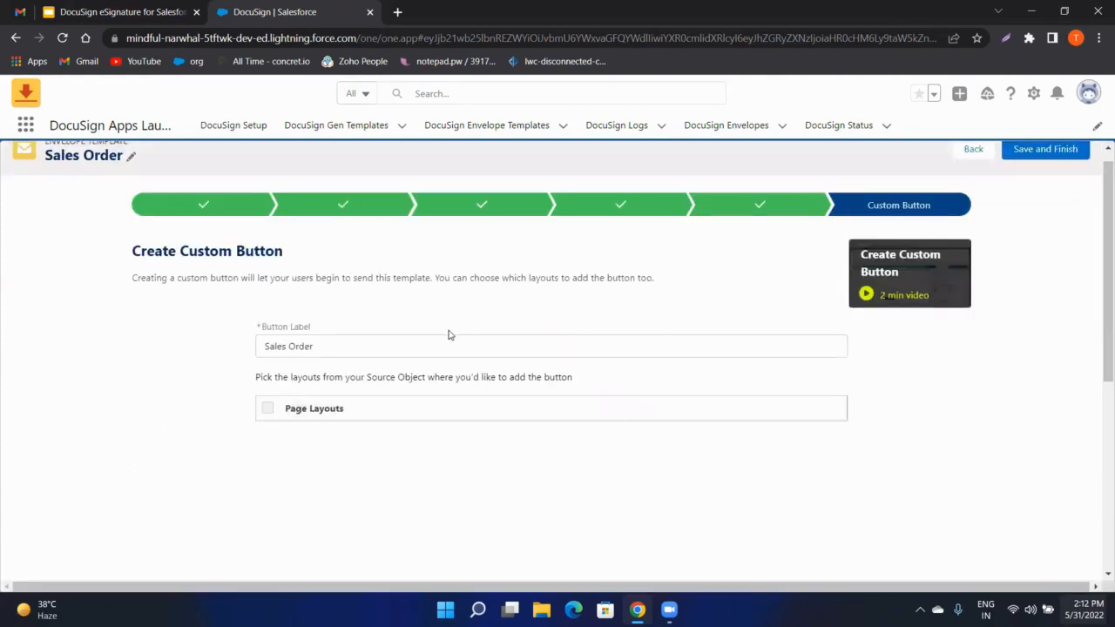
{"action": "scroll", "coordinate": [449, 331], "scroll_direction": "down", "scroll_amount": 1}
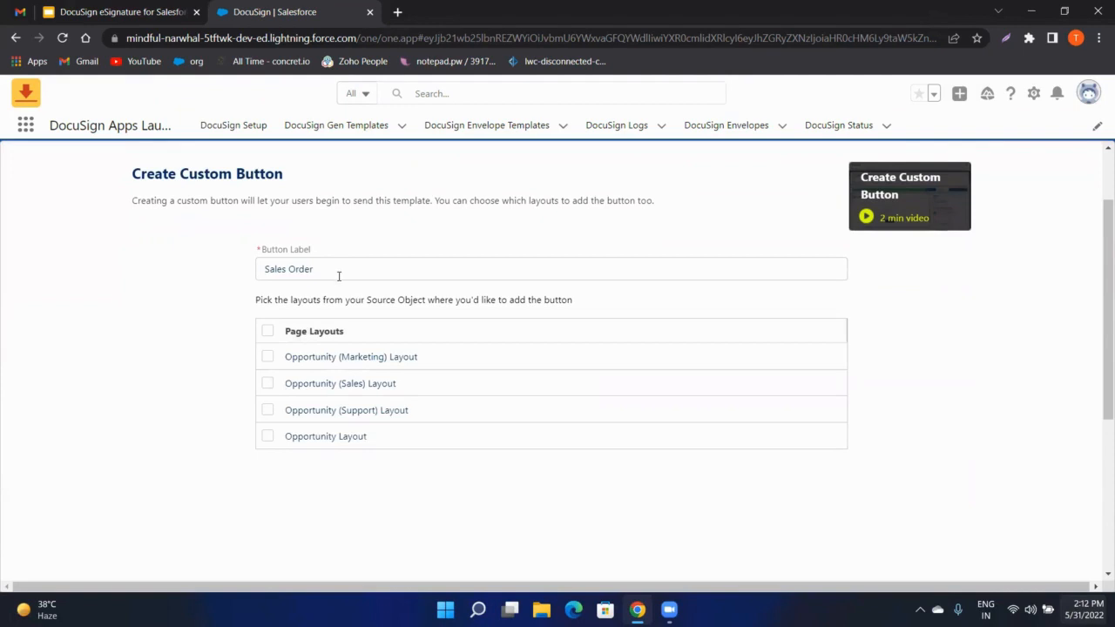
{"action": "left_click", "coordinate": [267, 335]}
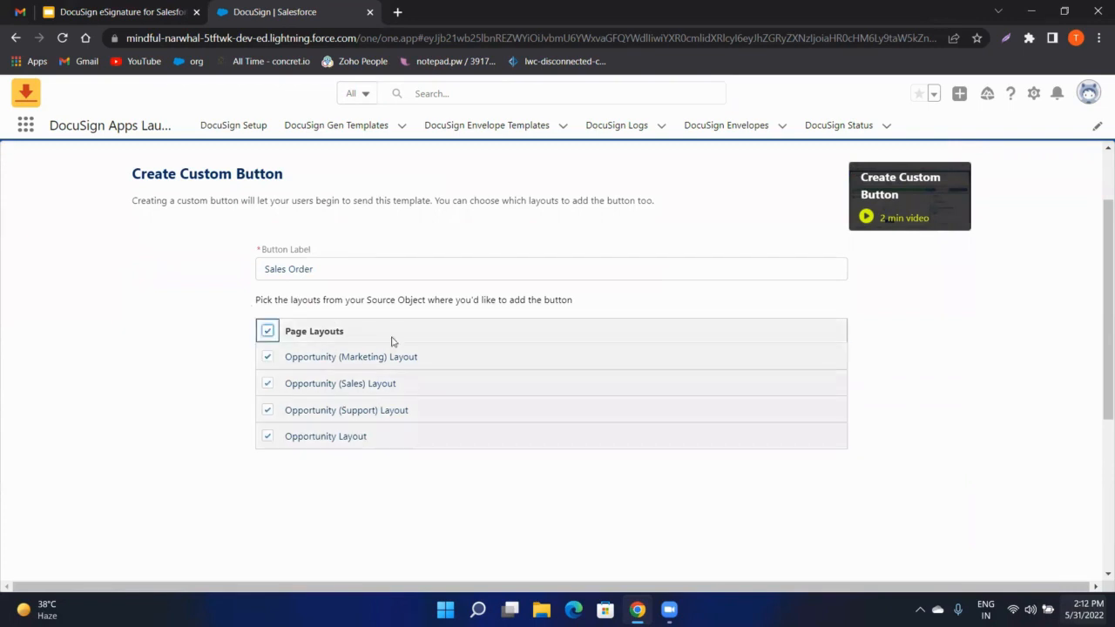
{"action": "scroll", "coordinate": [392, 342], "scroll_direction": "up", "scroll_amount": 2}
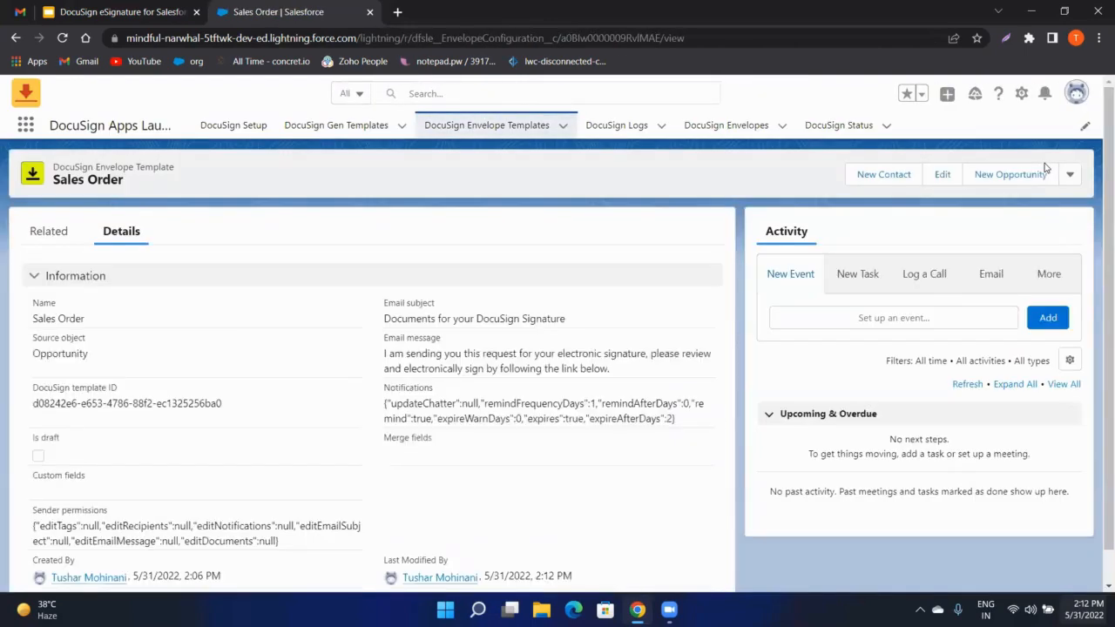
Step: Find Opportunities through the app launcher search and open the Toys Order opportunity record
{"action": "left_click", "coordinate": [25, 126]}
{"action": "type", "text": "o/Op"}
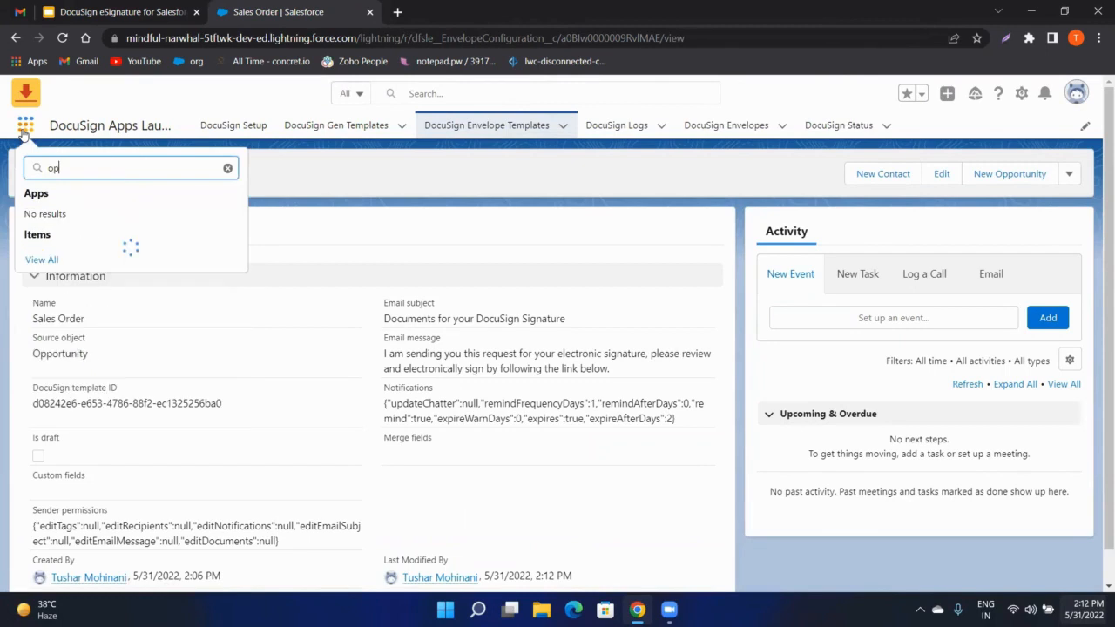
{"action": "type", "text": "p"}
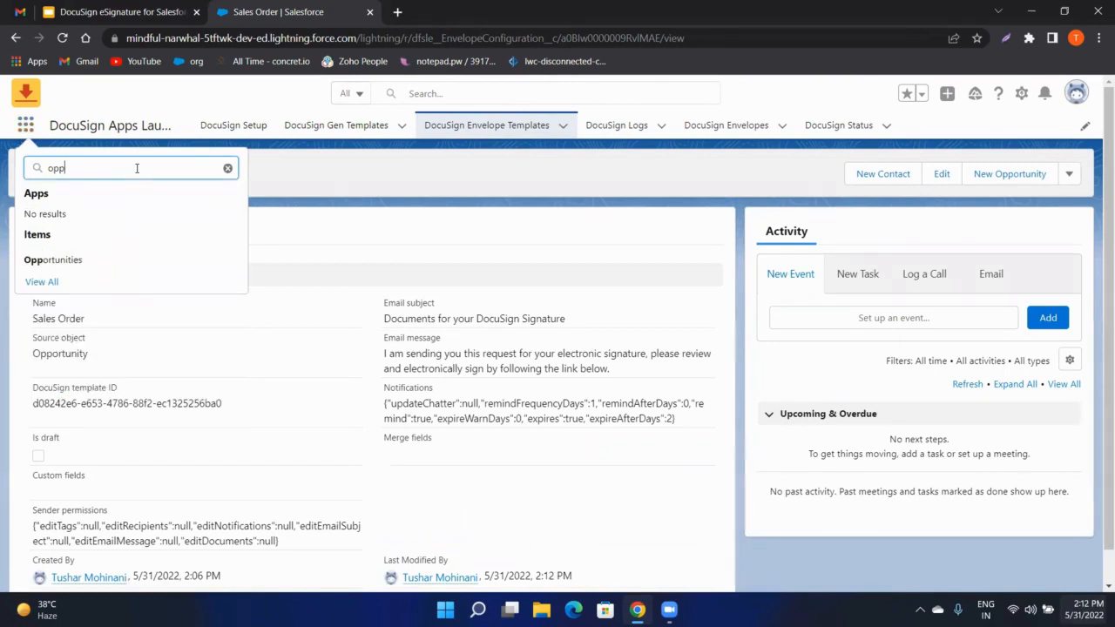
{"action": "left_click", "coordinate": [120, 256]}
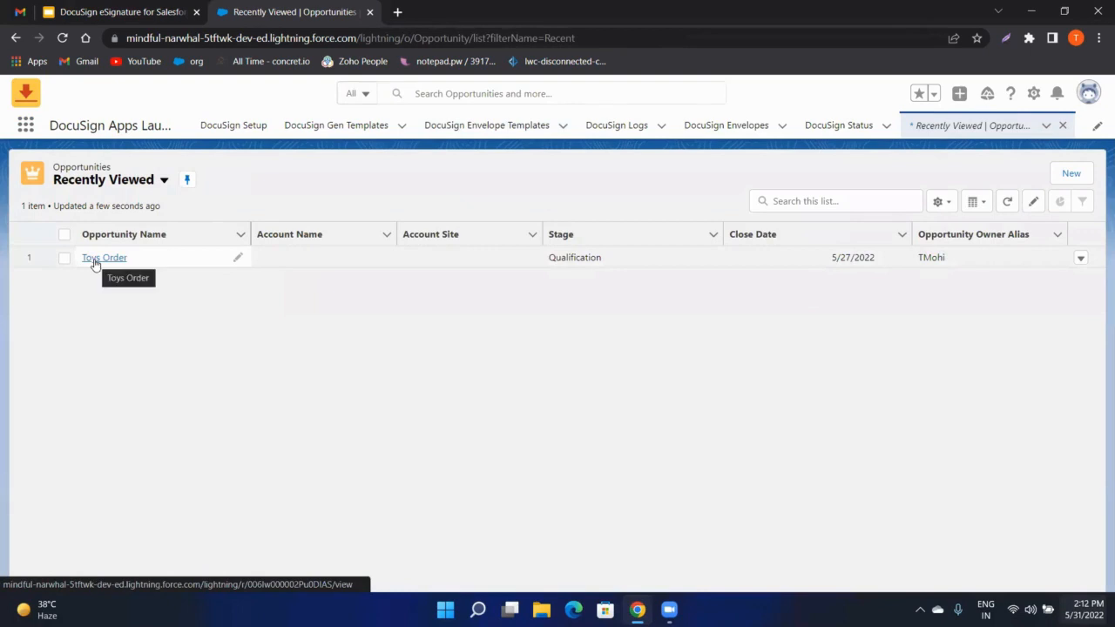
{"action": "left_click", "coordinate": [96, 258]}
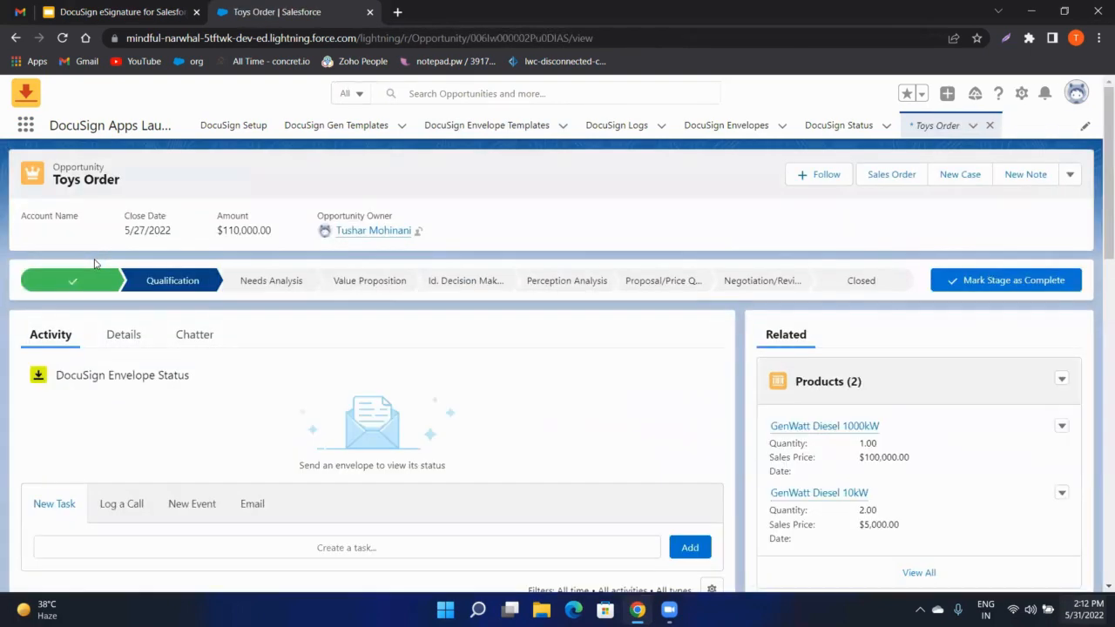
Step: Start the Sales Order envelope from Toys Order, keep its document, recipient, message, reminder and expiration settings, and proceed to Prepare & Send
{"action": "left_click", "coordinate": [906, 179]}
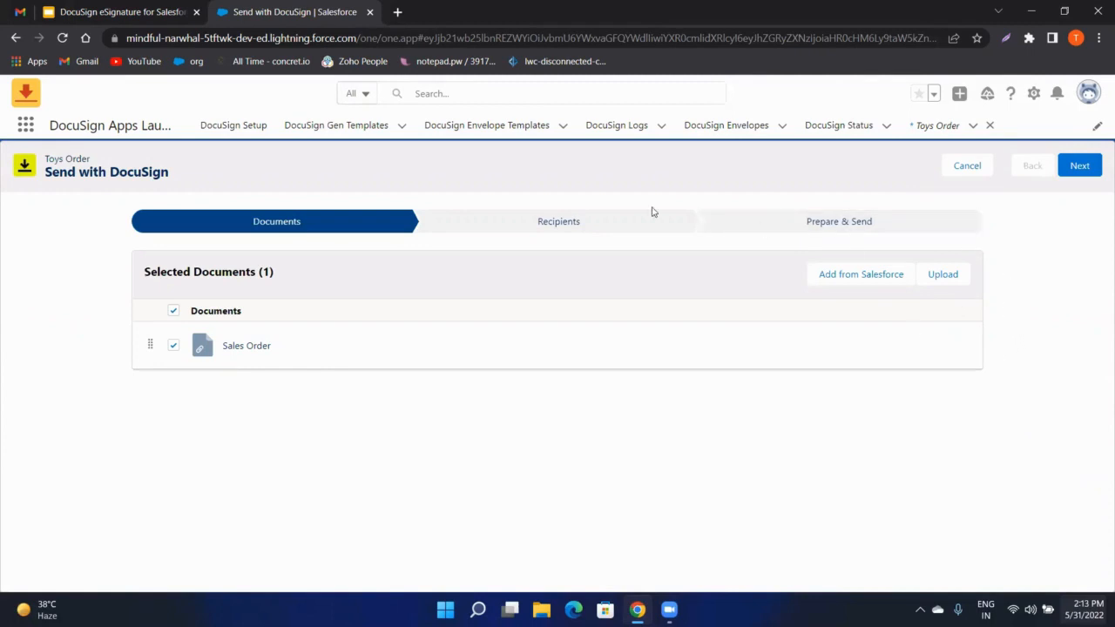
{"action": "left_click", "coordinate": [1080, 167]}
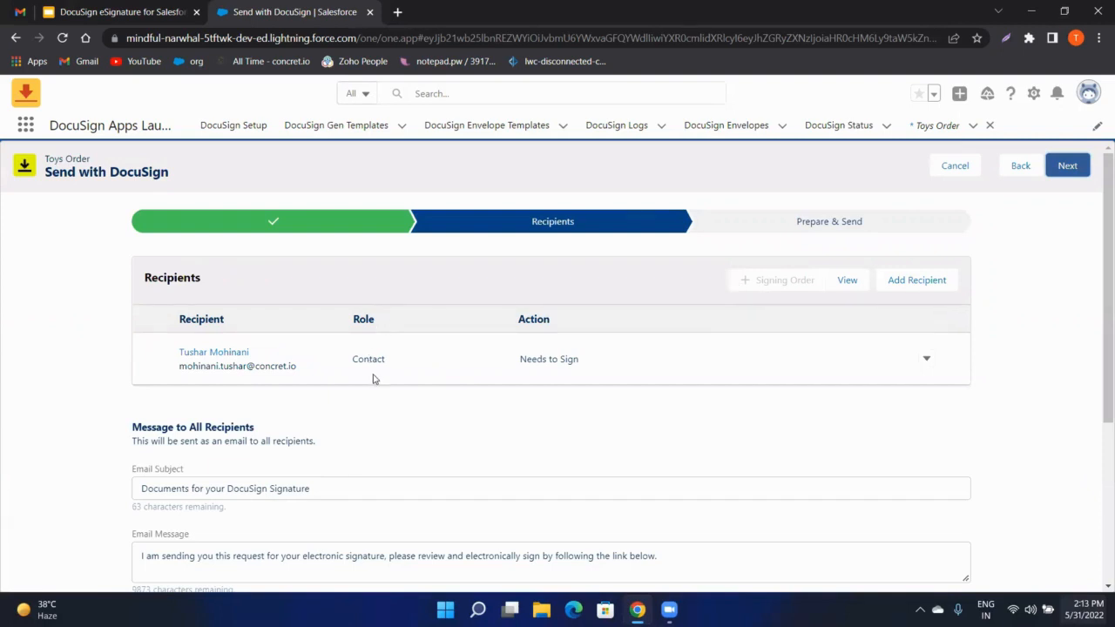
{"action": "scroll", "coordinate": [418, 423], "scroll_direction": "down", "scroll_amount": 3}
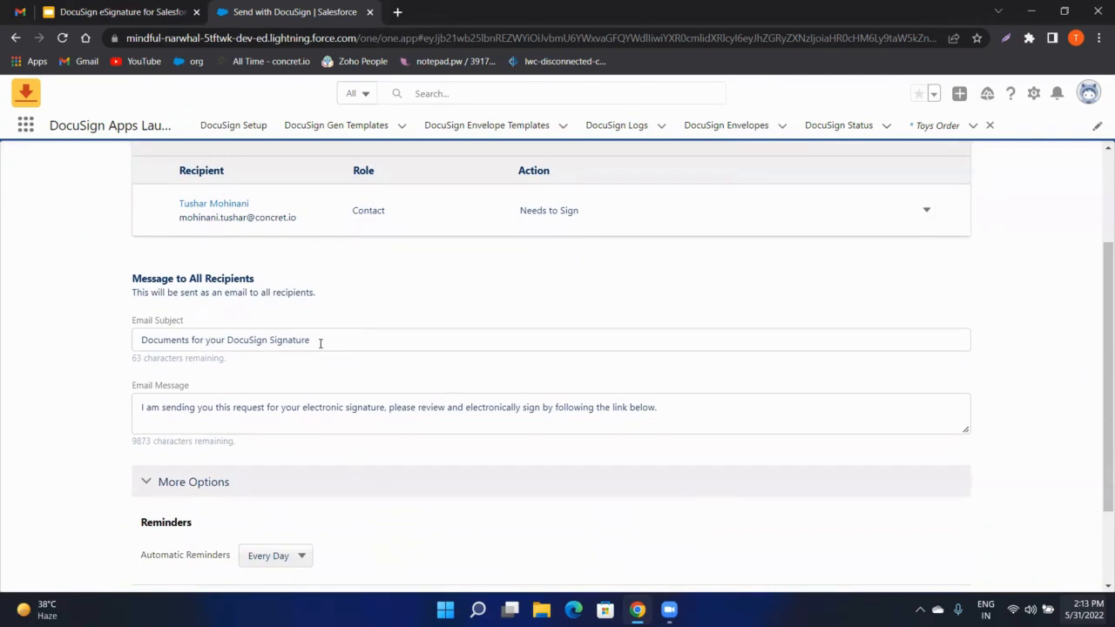
{"action": "scroll", "coordinate": [301, 416], "scroll_direction": "down", "scroll_amount": 1}
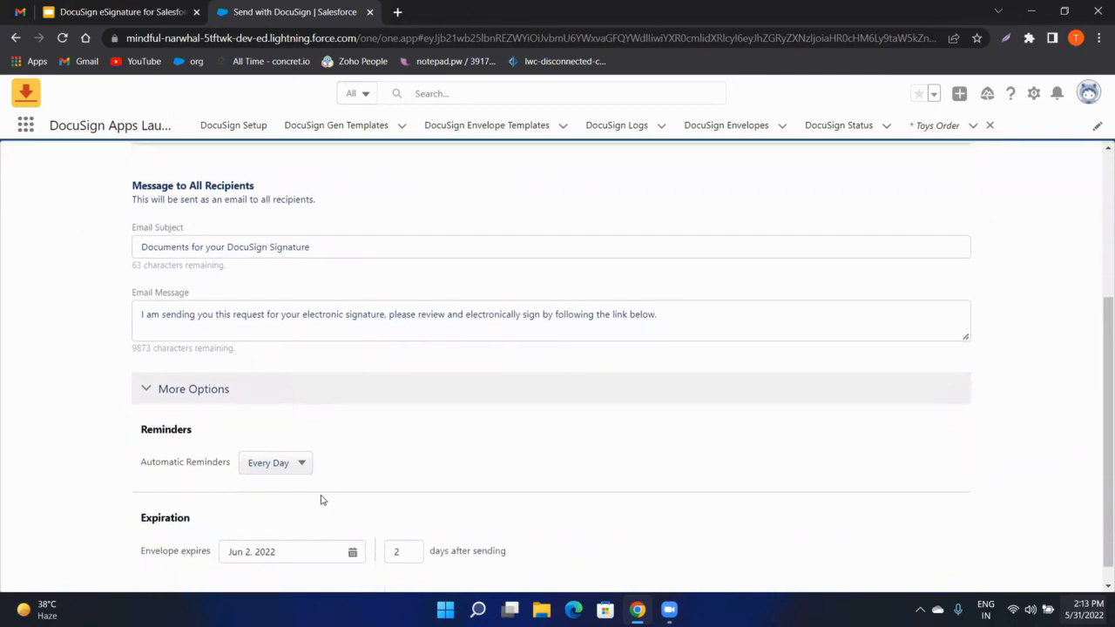
{"action": "scroll", "coordinate": [378, 533], "scroll_direction": "up", "scroll_amount": 2}
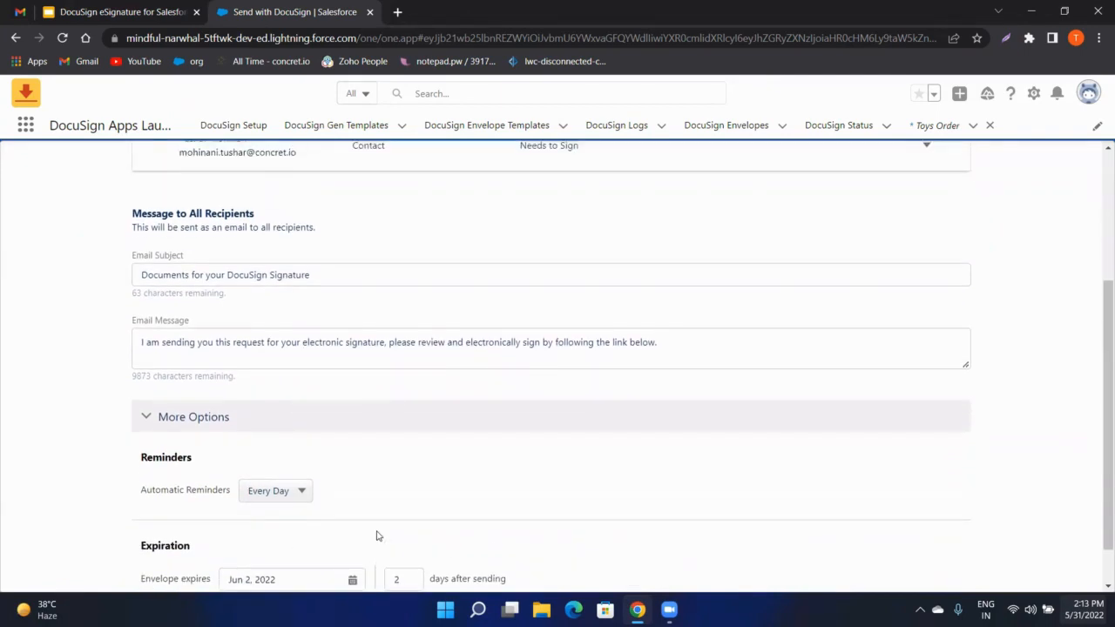
{"action": "scroll", "coordinate": [378, 536], "scroll_direction": "up", "scroll_amount": 1}
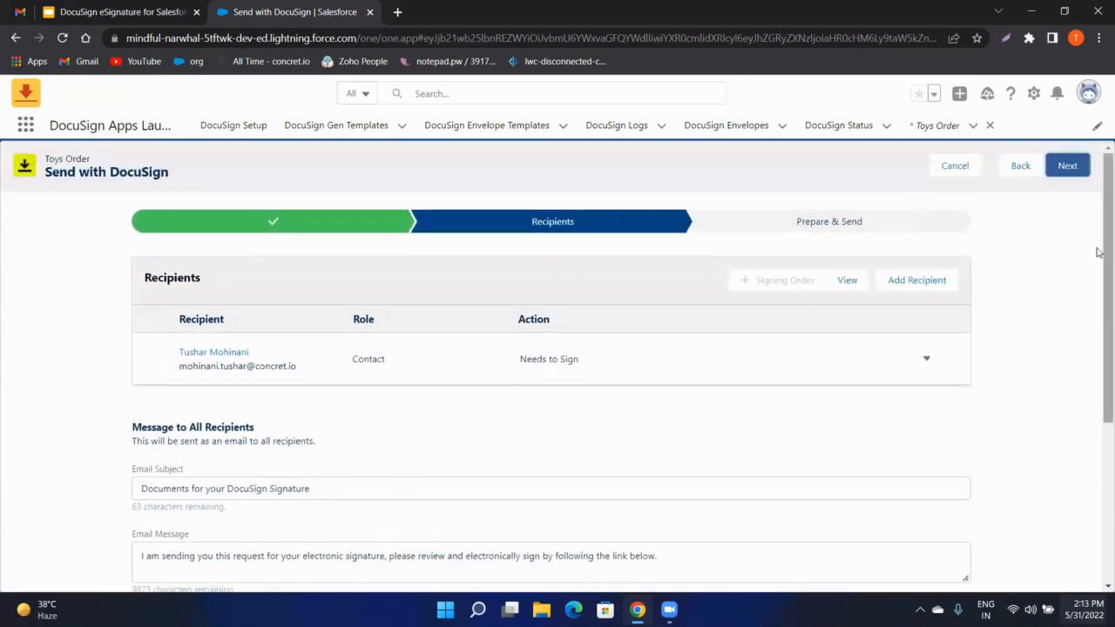
{"action": "left_click", "coordinate": [1067, 166]}
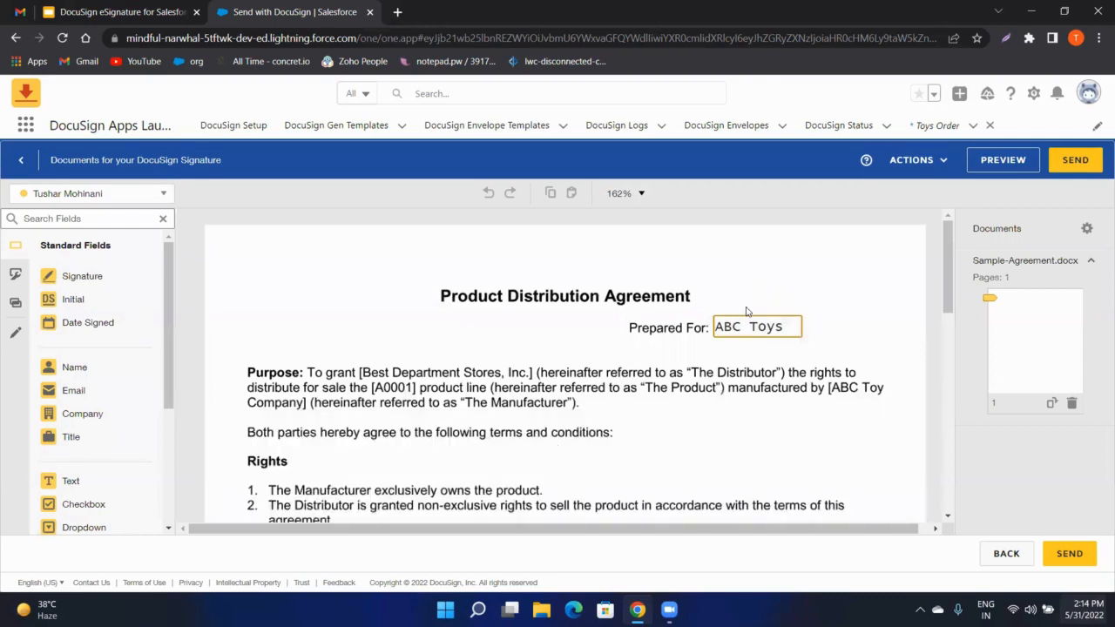
Step: Check the merged values, signing fields and recipient on the Product Distribution Agreement, and send the envelope for signature
{"action": "scroll", "coordinate": [678, 411], "scroll_direction": "down", "scroll_amount": 2}
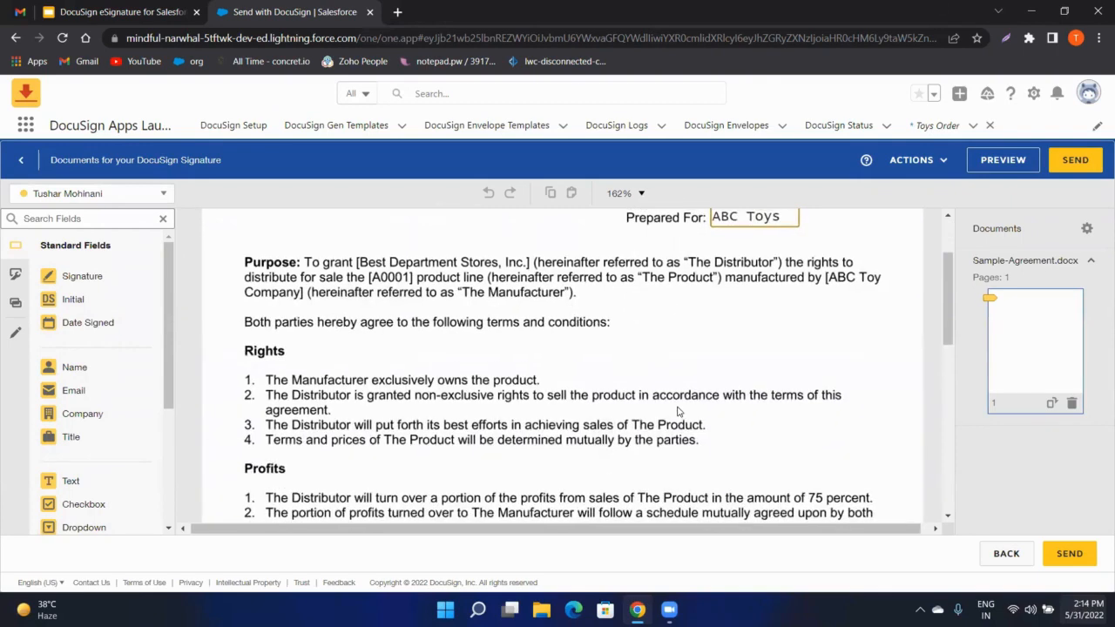
{"action": "scroll", "coordinate": [678, 411], "scroll_direction": "down", "scroll_amount": 10}
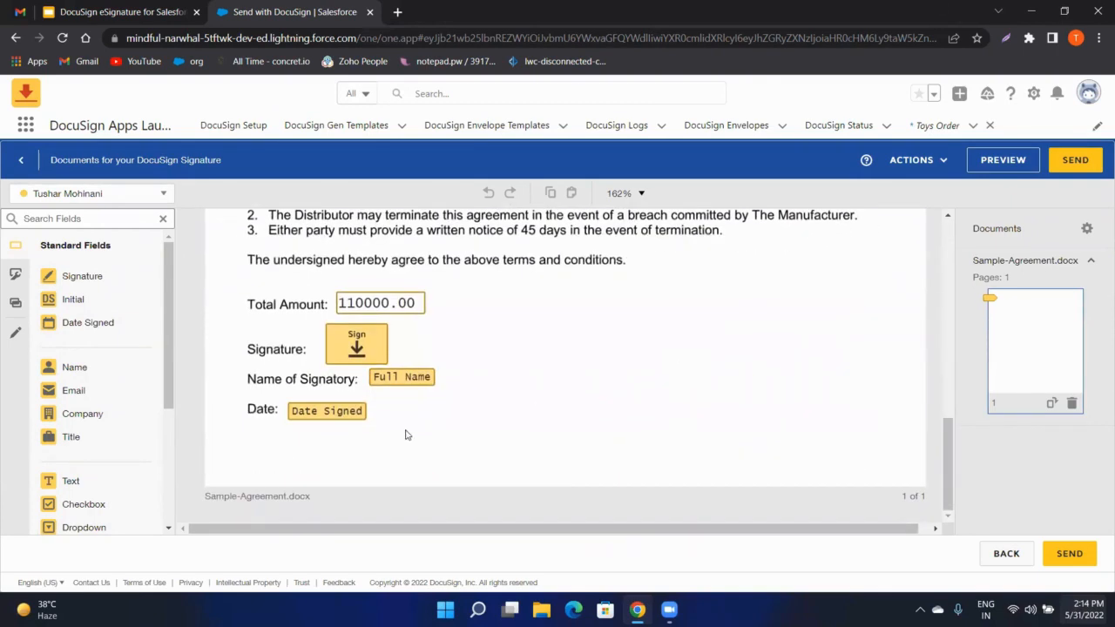
{"action": "left_click", "coordinate": [107, 195]}
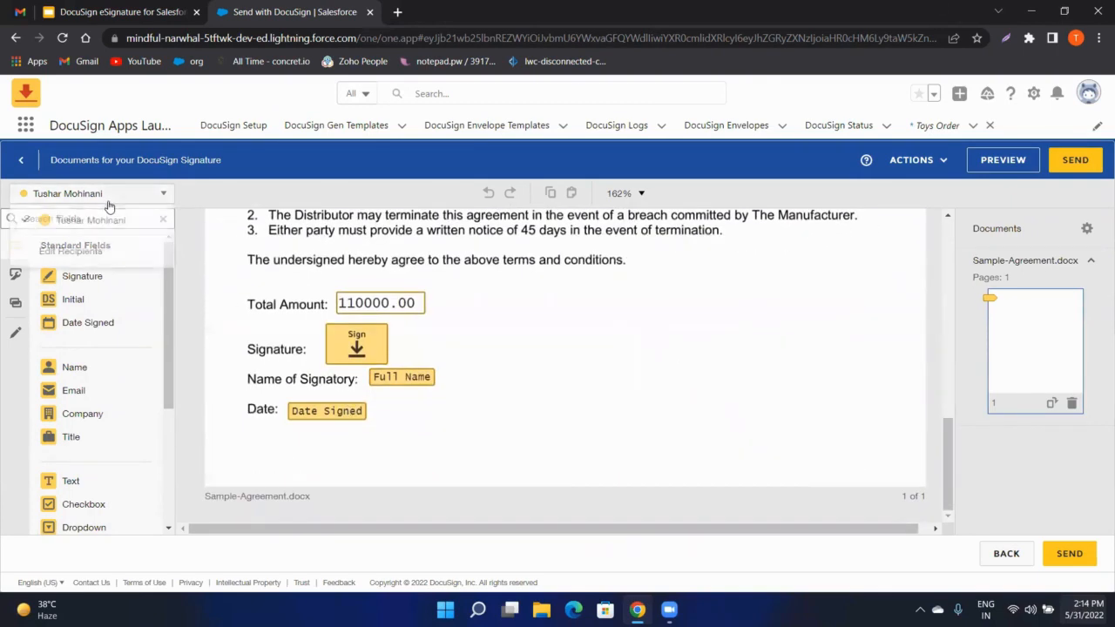
{"action": "left_click", "coordinate": [209, 308]}
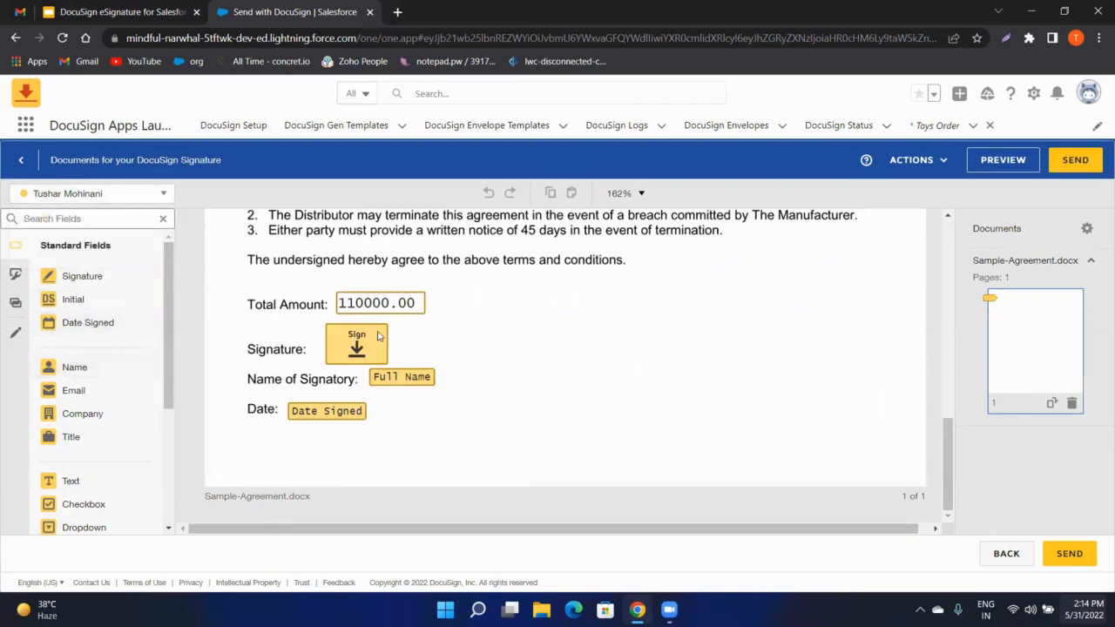
{"action": "scroll", "coordinate": [443, 336], "scroll_direction": "up", "scroll_amount": 5}
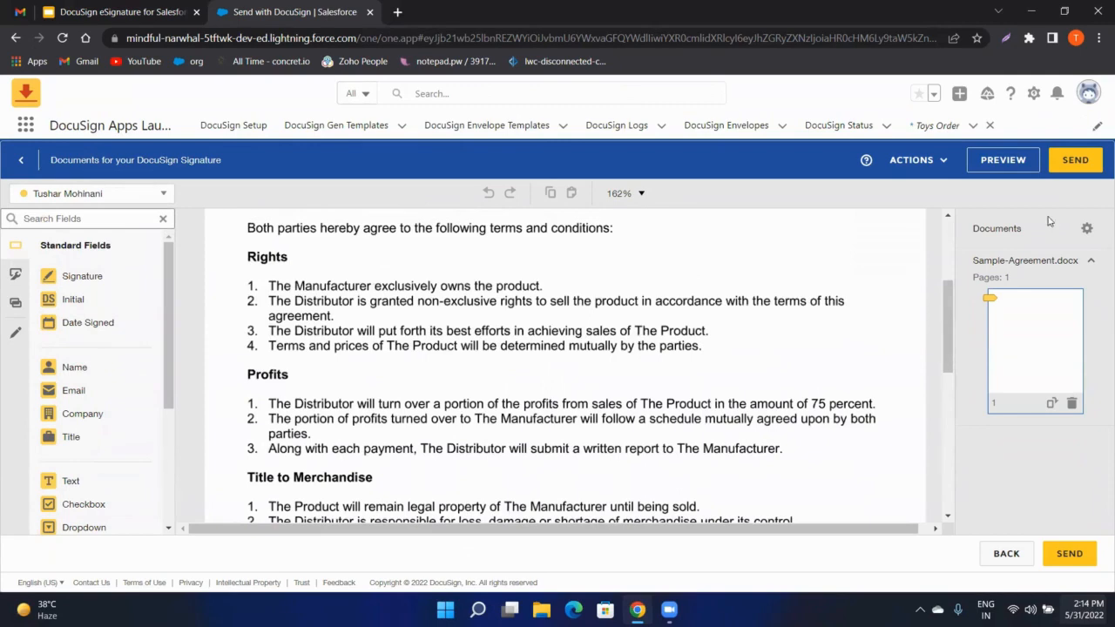
{"action": "left_click", "coordinate": [1077, 165]}
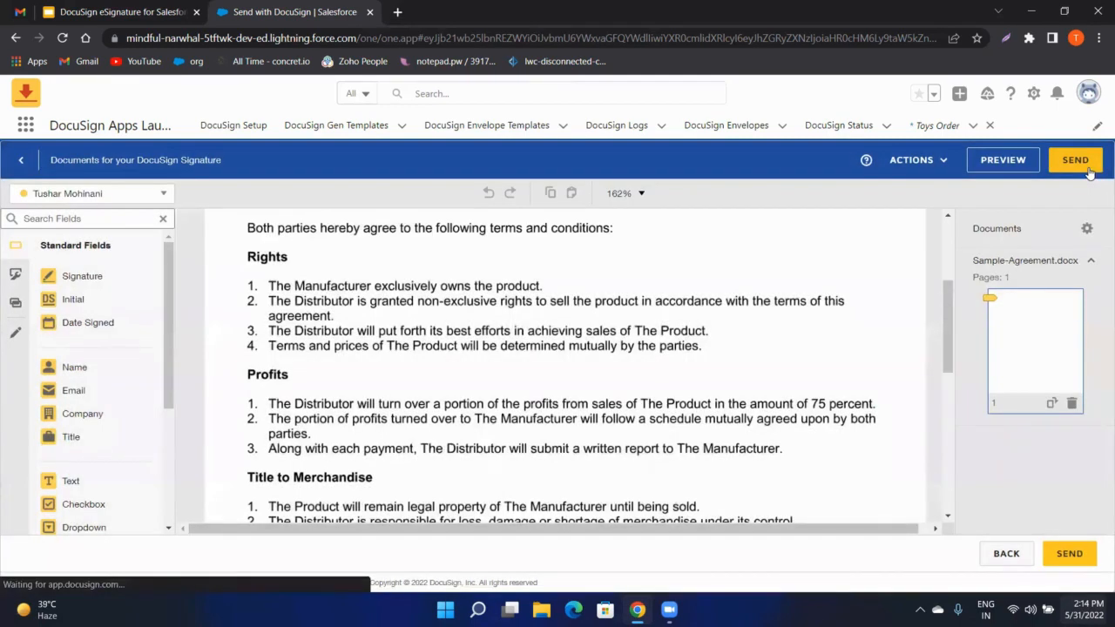
{"action": "left_click", "coordinate": [1088, 169]}
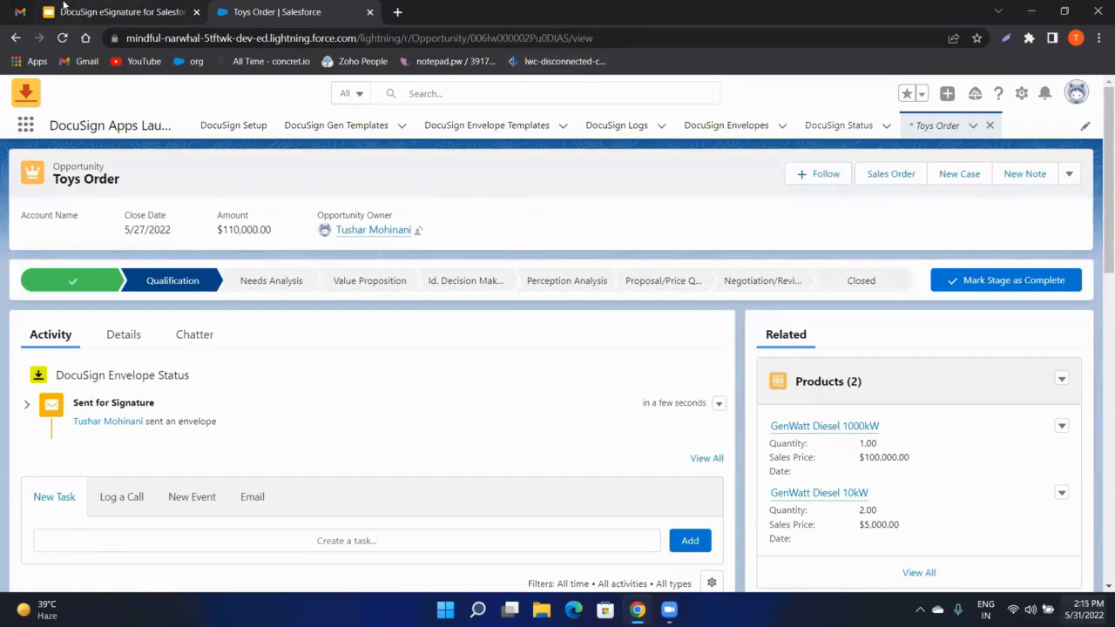
Step: Switch to Gmail, open the document from the "Documents for your DocuSign Signature" email, and review the agreement through to its signature field
{"action": "left_click", "coordinate": [20, 12]}
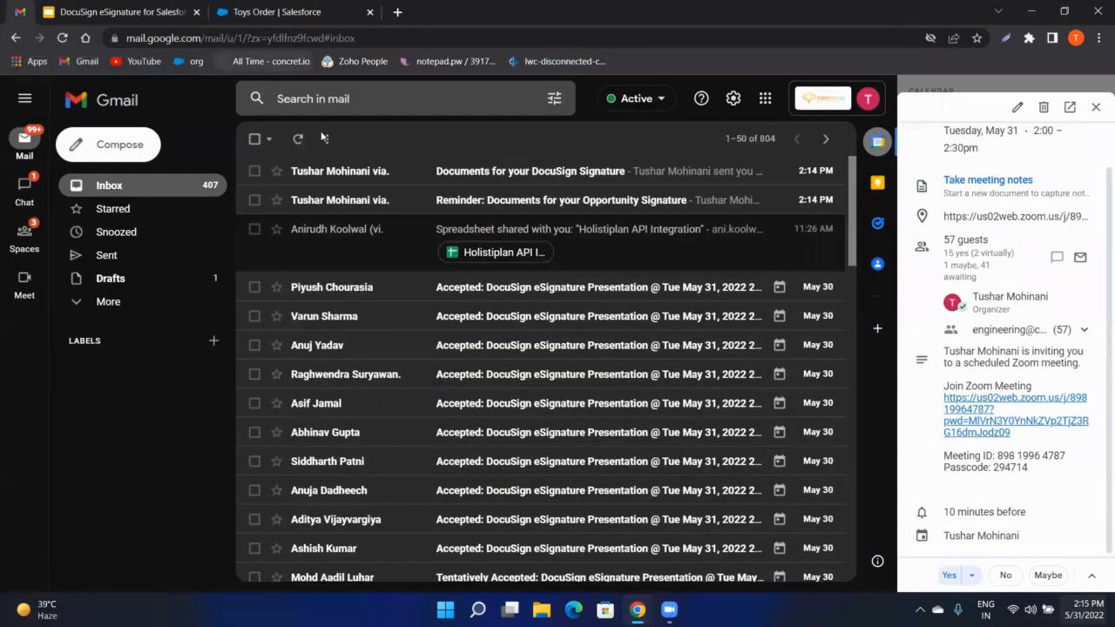
{"action": "left_click", "coordinate": [387, 172]}
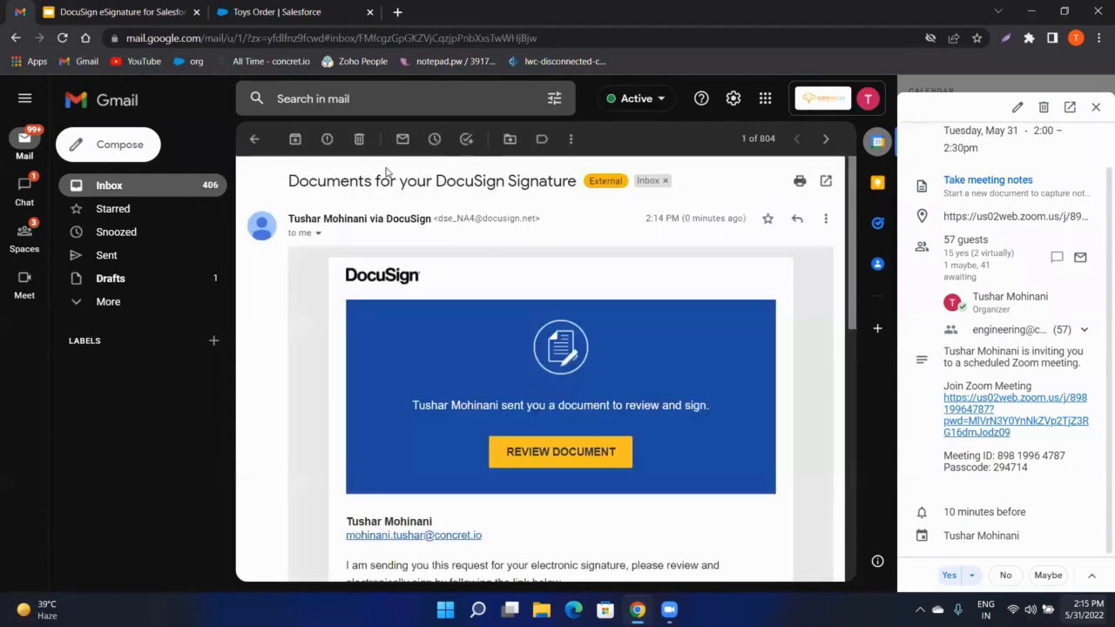
{"action": "left_click", "coordinate": [535, 455]}
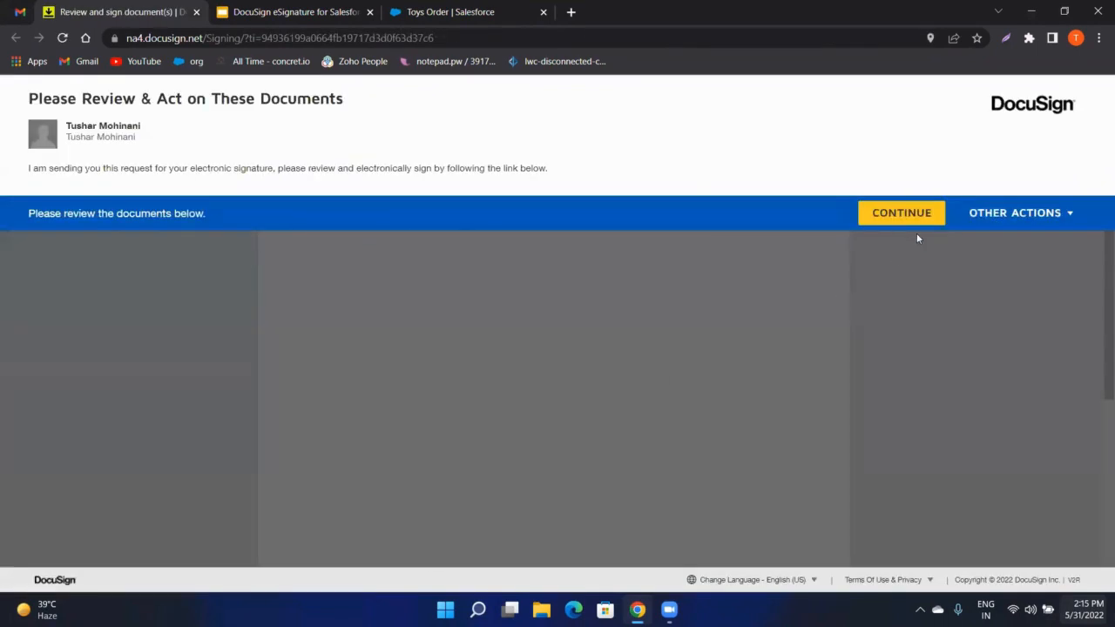
{"action": "left_click", "coordinate": [900, 216]}
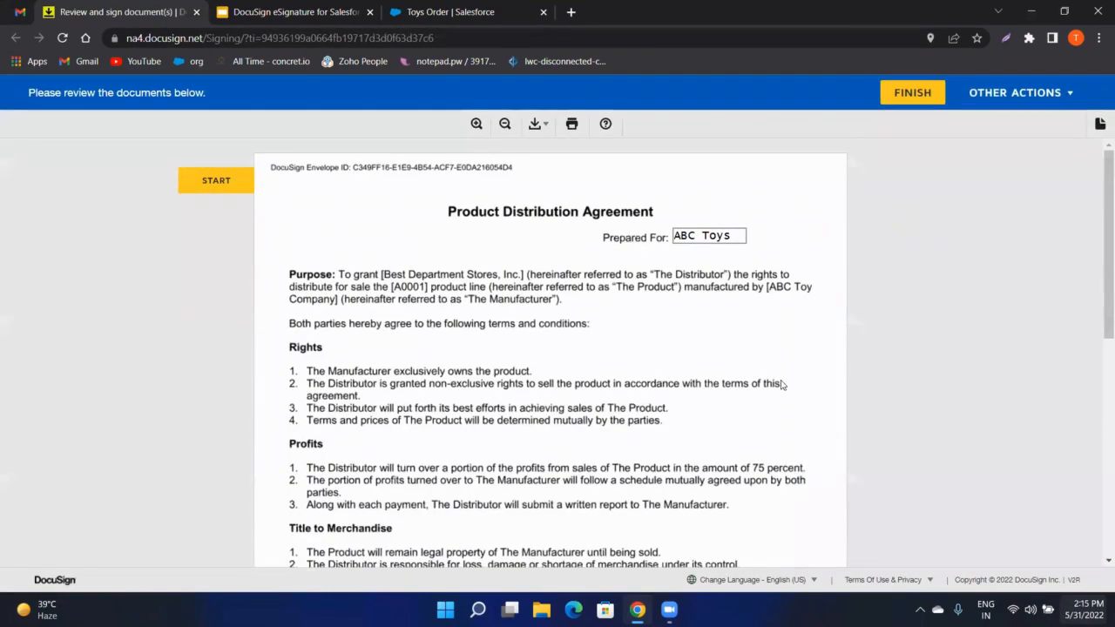
{"action": "scroll", "coordinate": [756, 406], "scroll_direction": "down", "scroll_amount": 1}
{"action": "scroll", "coordinate": [756, 407], "scroll_direction": "down", "scroll_amount": 2}
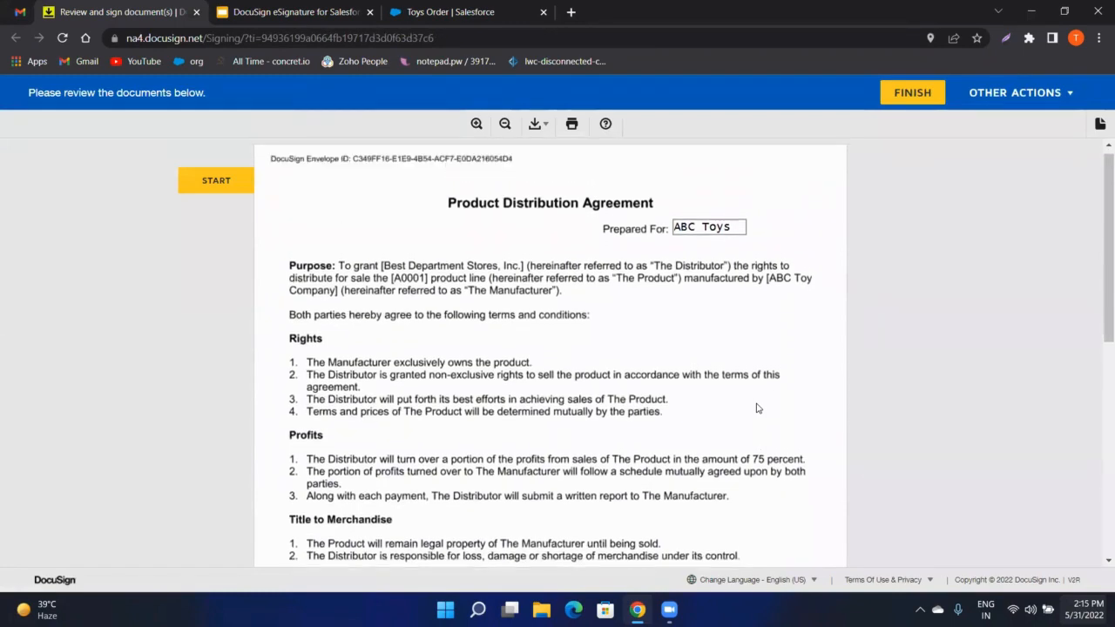
{"action": "scroll", "coordinate": [756, 407], "scroll_direction": "down", "scroll_amount": 5}
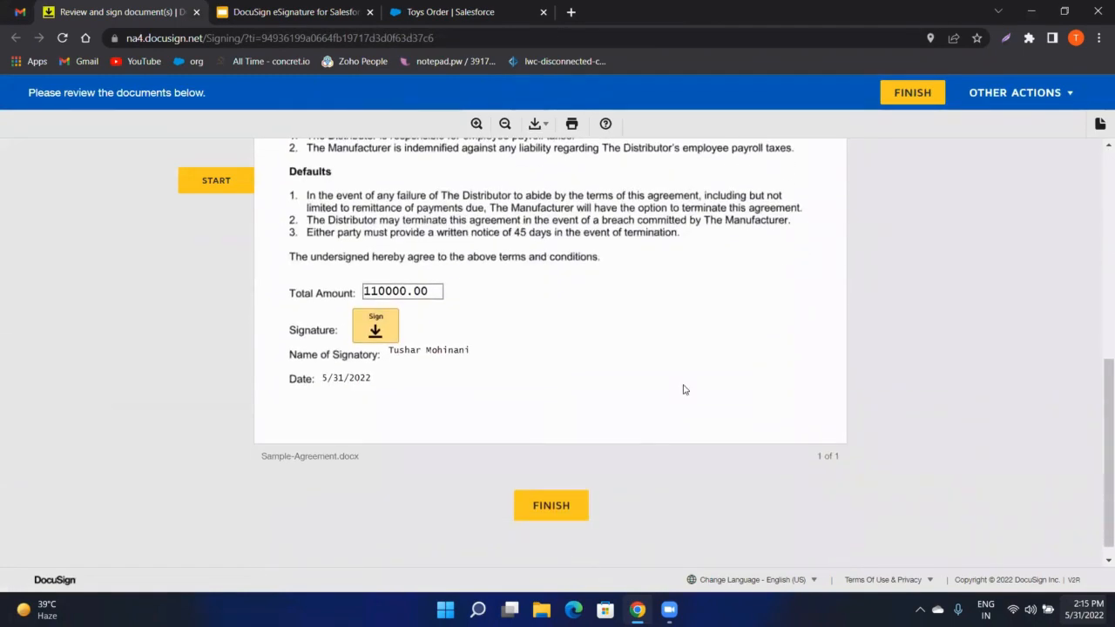
Step: Sign the Product Distribution Agreement, replace the applied signature with a newly adopted one in the preselected style, and finish signing
{"action": "left_click", "coordinate": [359, 330]}
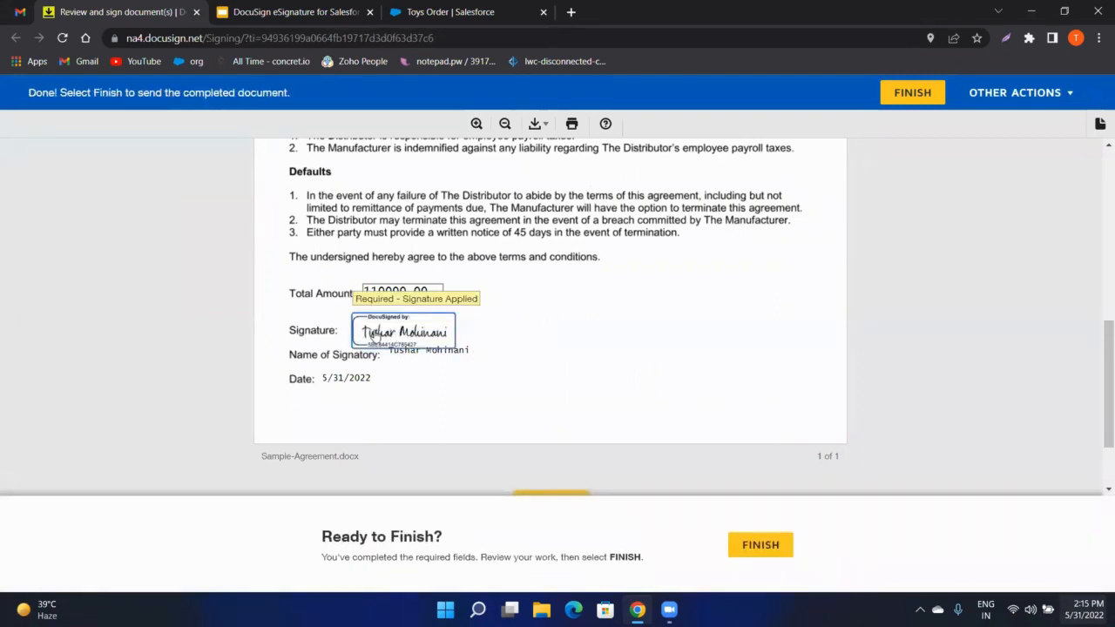
{"action": "left_click", "coordinate": [373, 334]}
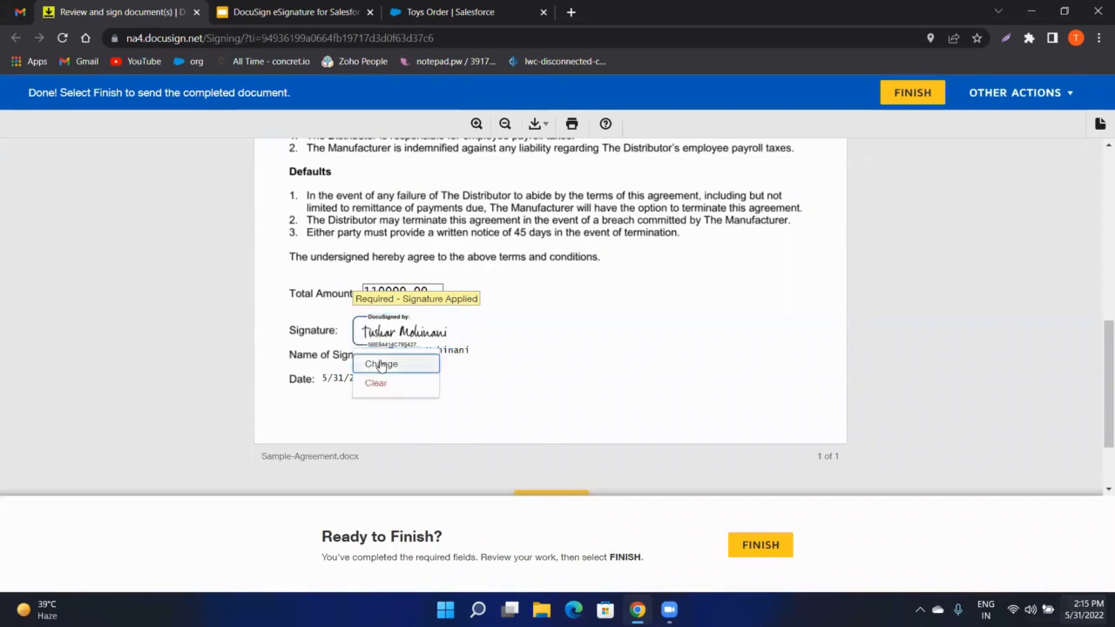
{"action": "left_click", "coordinate": [381, 366]}
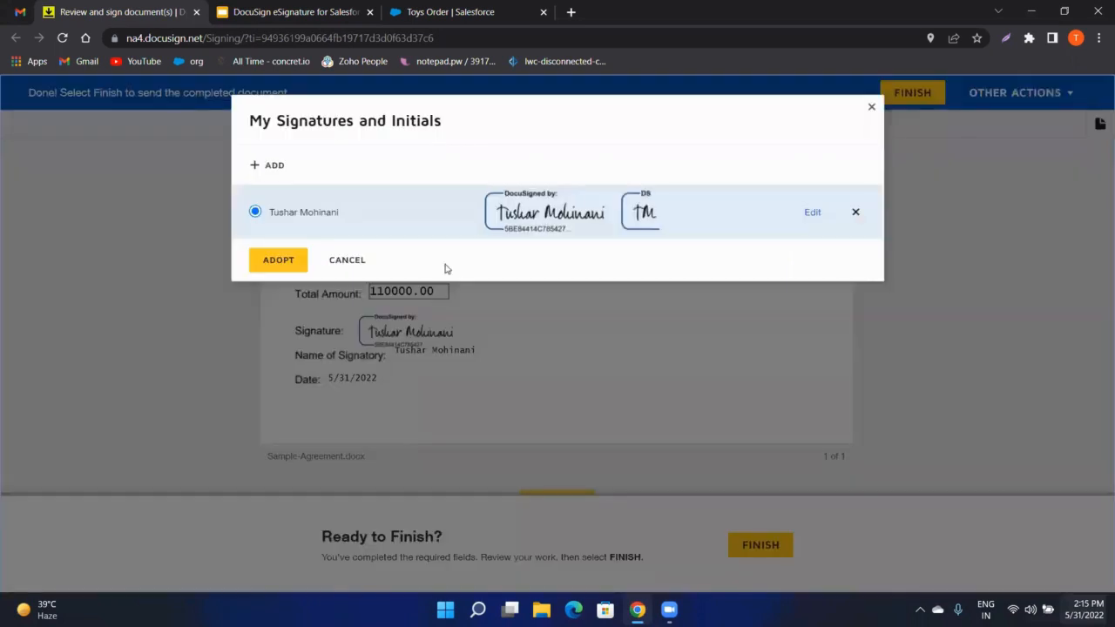
{"action": "left_click", "coordinate": [282, 164]}
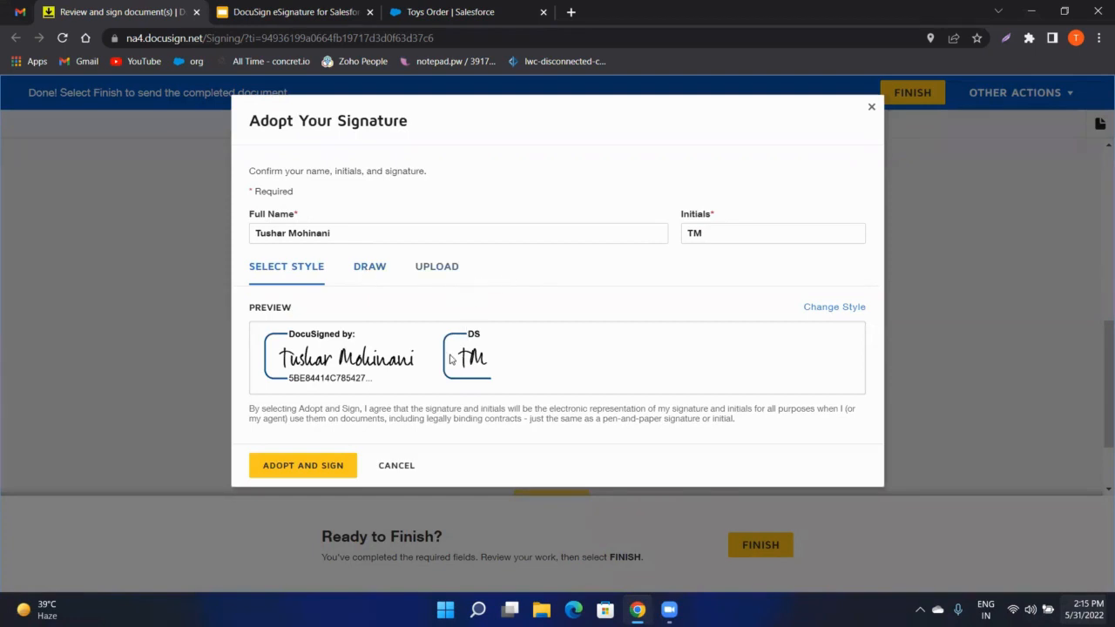
{"action": "left_click", "coordinate": [303, 464]}
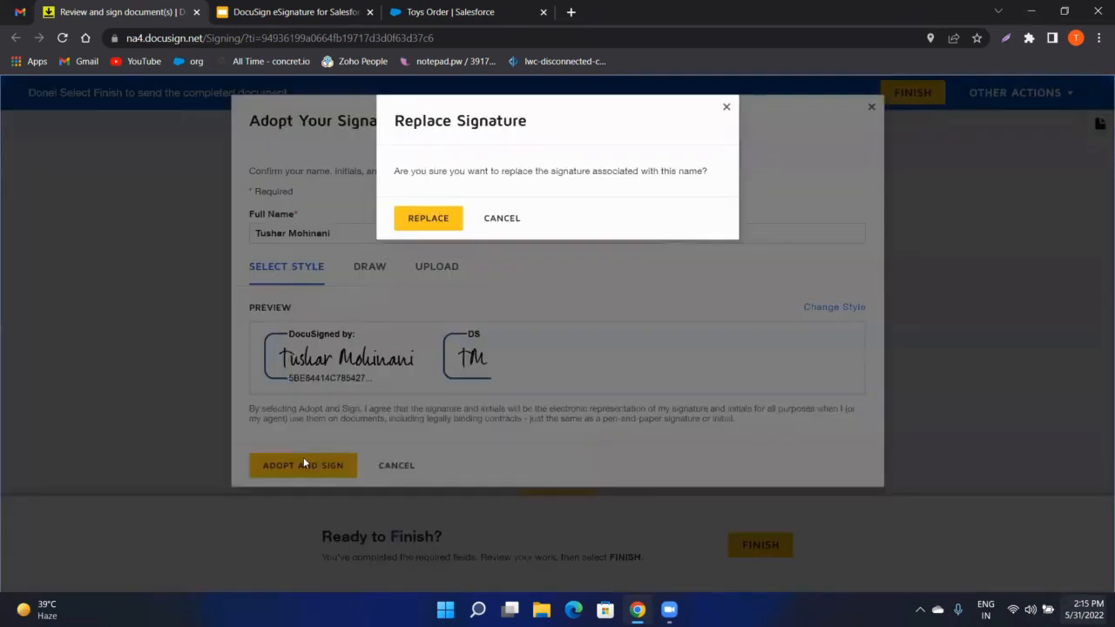
{"action": "left_click", "coordinate": [423, 219]}
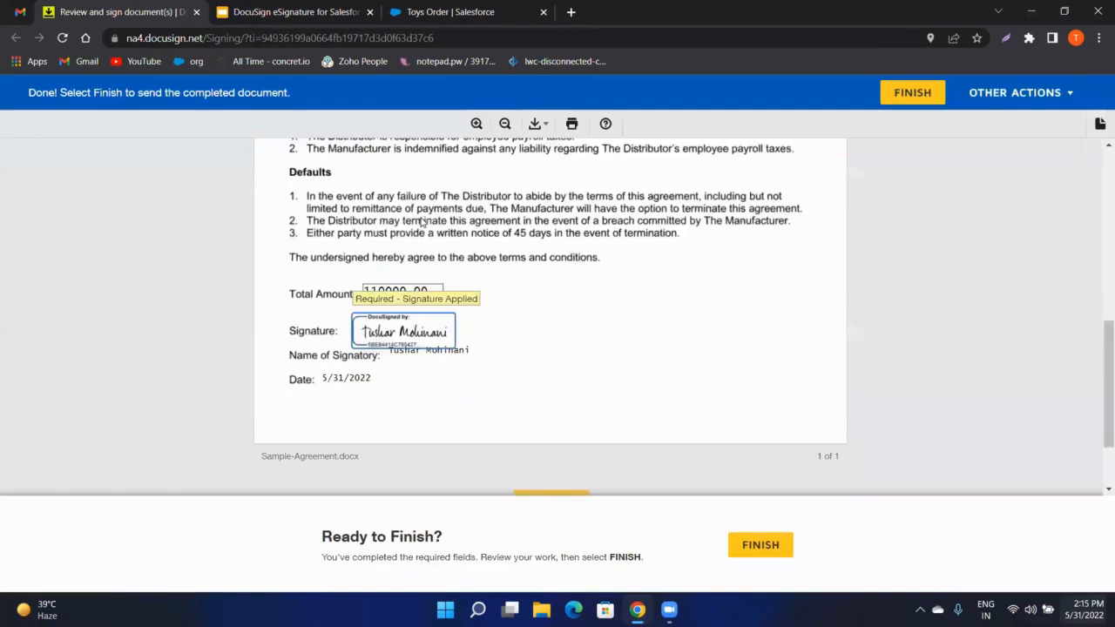
{"action": "scroll", "coordinate": [570, 399], "scroll_direction": "down", "scroll_amount": 3}
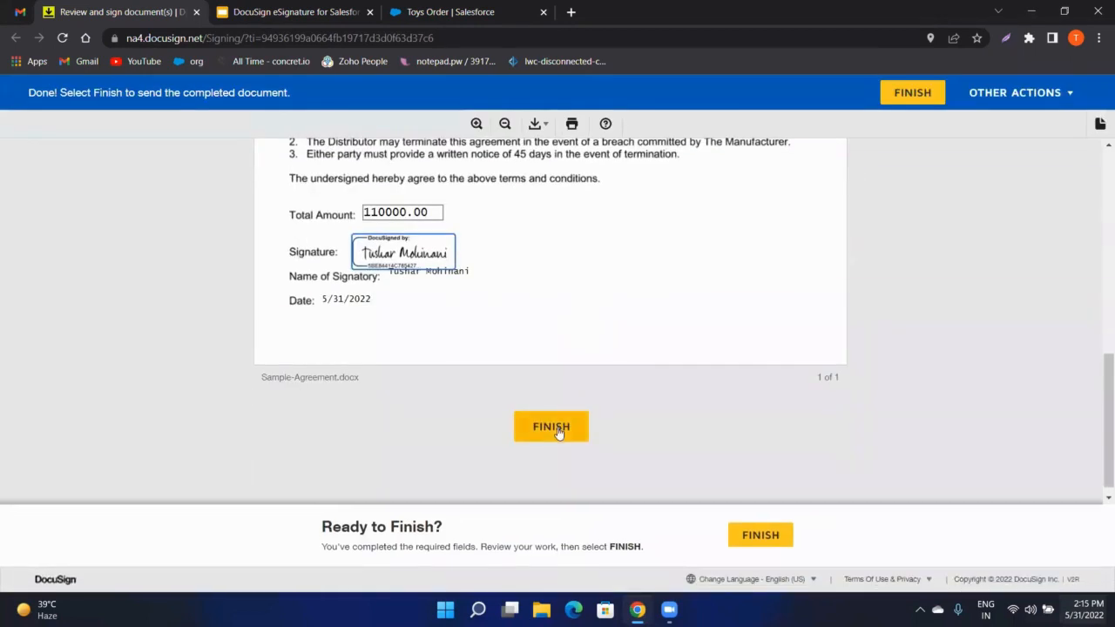
{"action": "left_click", "coordinate": [557, 427]}
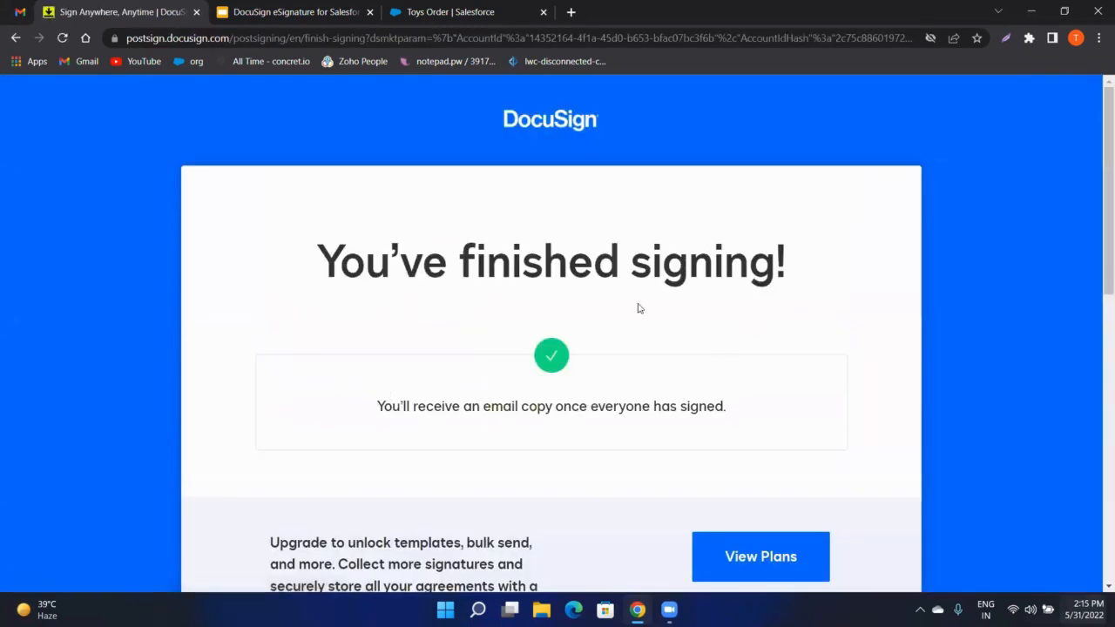
Step: Switch to Gmail, return to the inbox and review the "Completed: Documents for your DocuSign Signature" email
{"action": "left_click", "coordinate": [17, 11]}
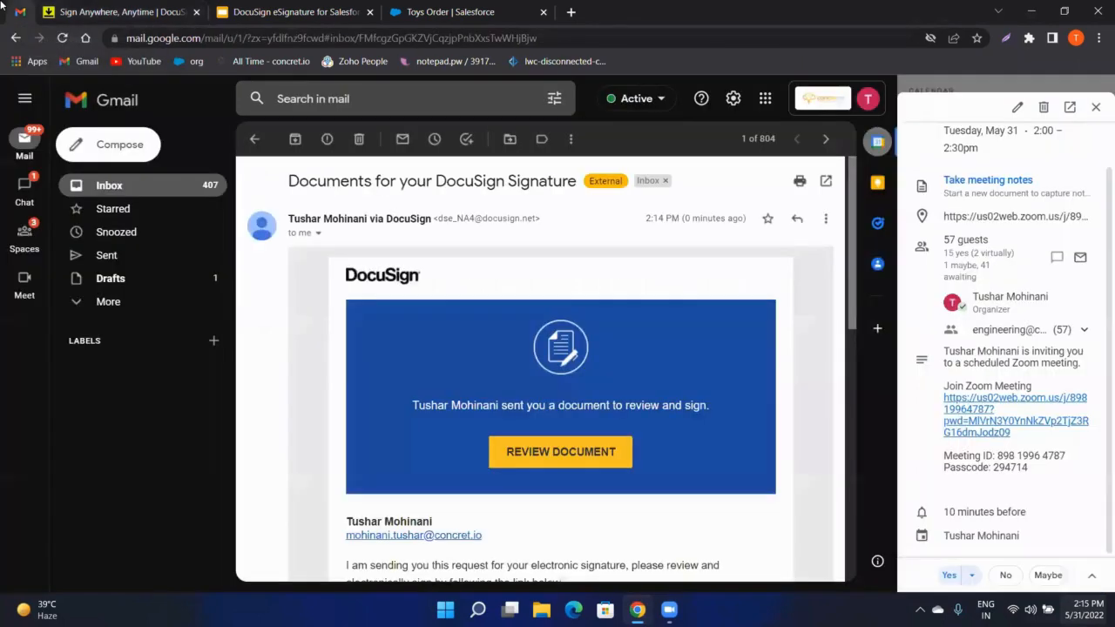
{"action": "left_click", "coordinate": [253, 139]}
{"action": "left_click", "coordinate": [370, 170]}
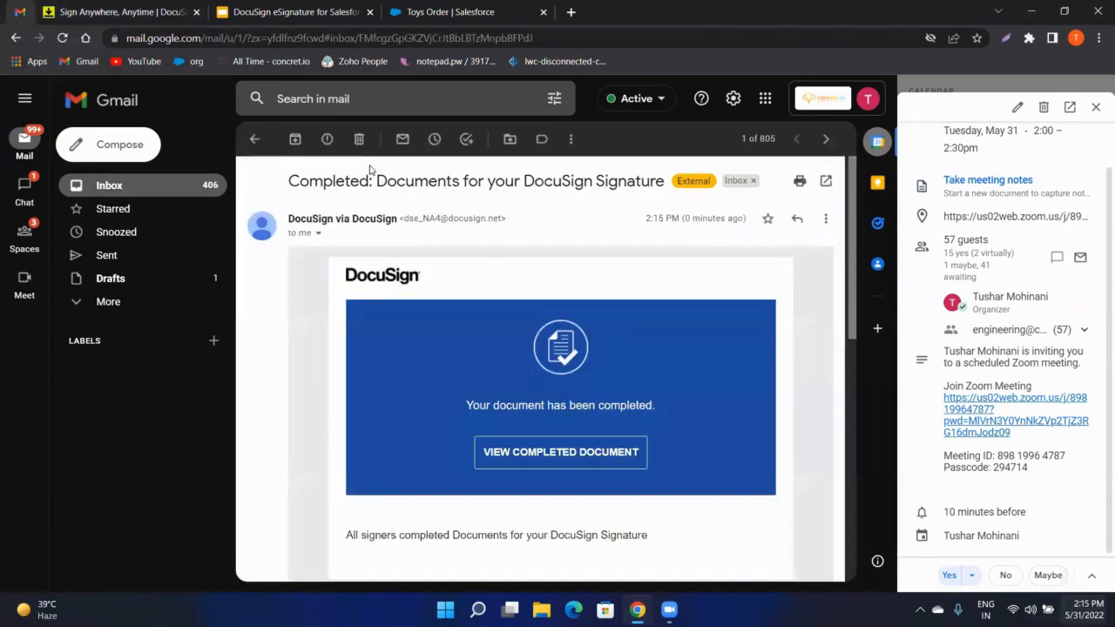
{"action": "scroll", "coordinate": [555, 357], "scroll_direction": "down", "scroll_amount": 2}
{"action": "scroll", "coordinate": [555, 357], "scroll_direction": "up", "scroll_amount": 2}
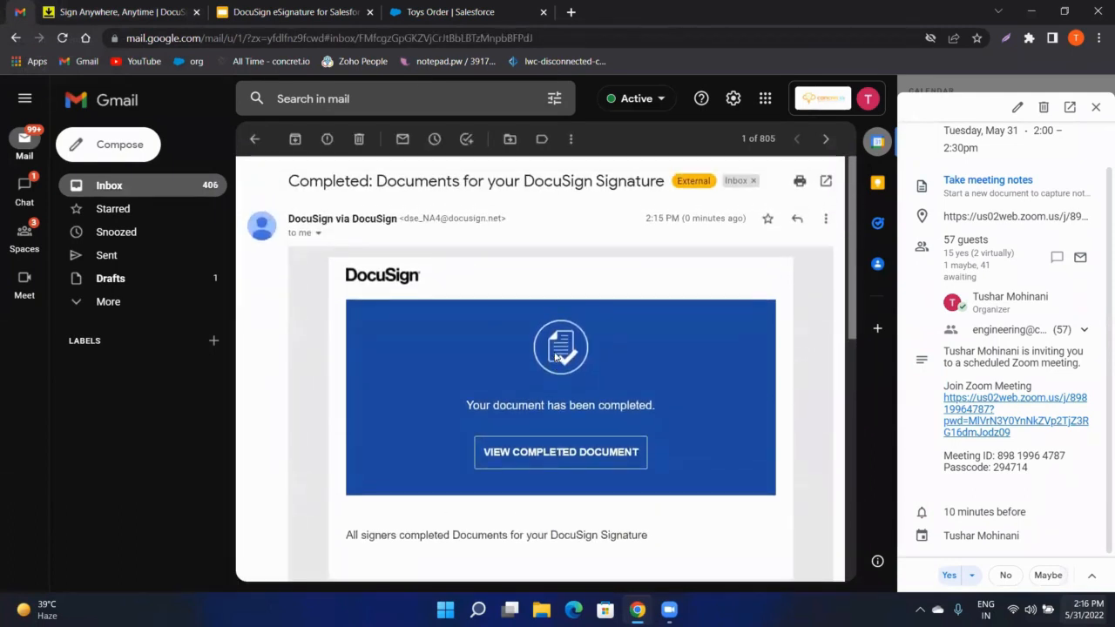
Step: Switch to the Toys Order opportunity in Salesforce and reload the record to check its DocuSign envelope status and stage
{"action": "left_click", "coordinate": [450, 13]}
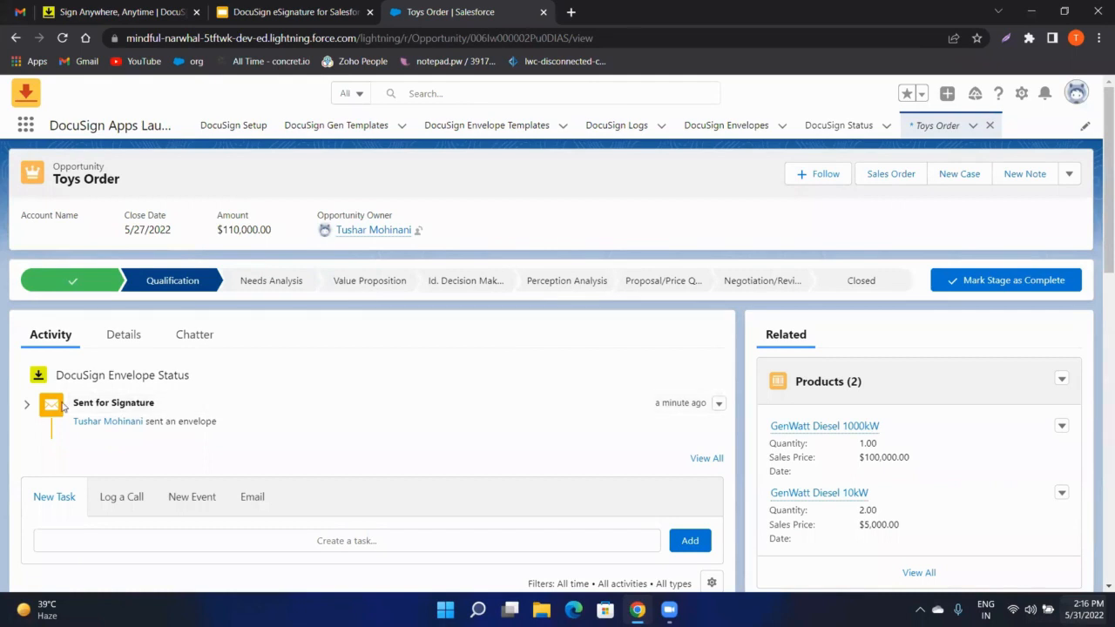
{"action": "left_click", "coordinate": [62, 38]}
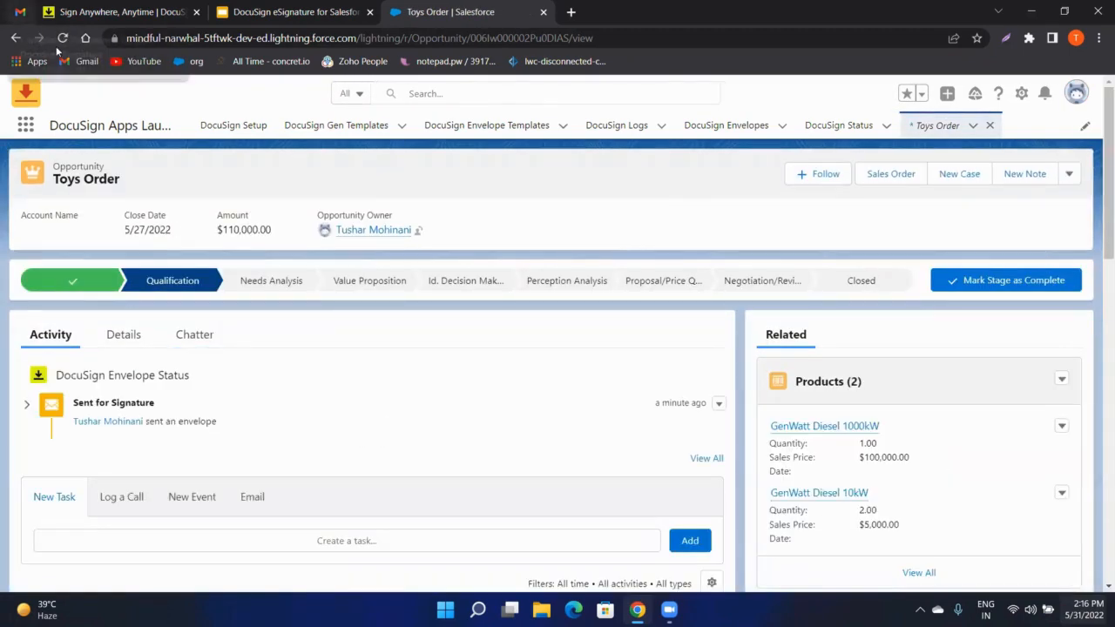
{"action": "left_click", "coordinate": [58, 47]}
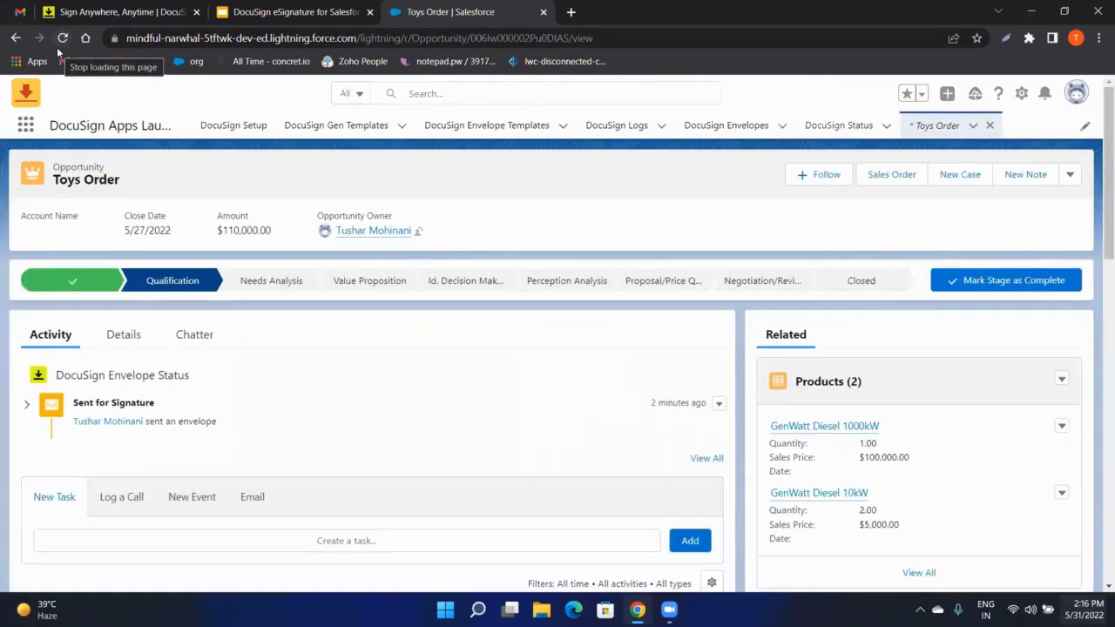
{"action": "left_click", "coordinate": [57, 47]}
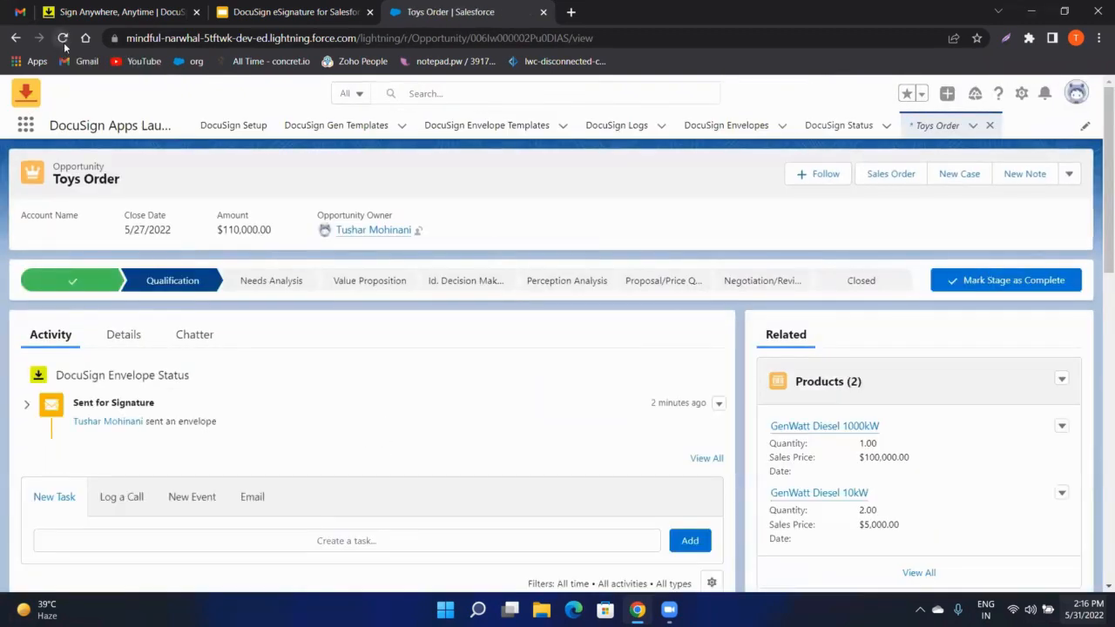
{"action": "scroll", "coordinate": [304, 328], "scroll_direction": "down", "scroll_amount": 3}
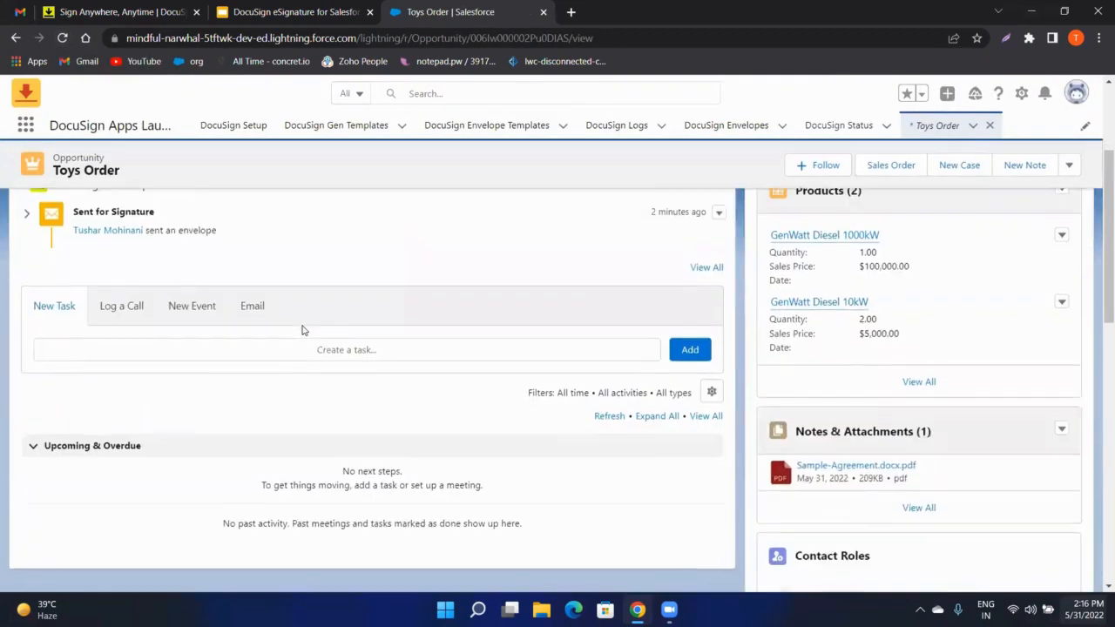
{"action": "scroll", "coordinate": [304, 328], "scroll_direction": "up", "scroll_amount": 2}
{"action": "scroll", "coordinate": [302, 326], "scroll_direction": "up", "scroll_amount": 1}
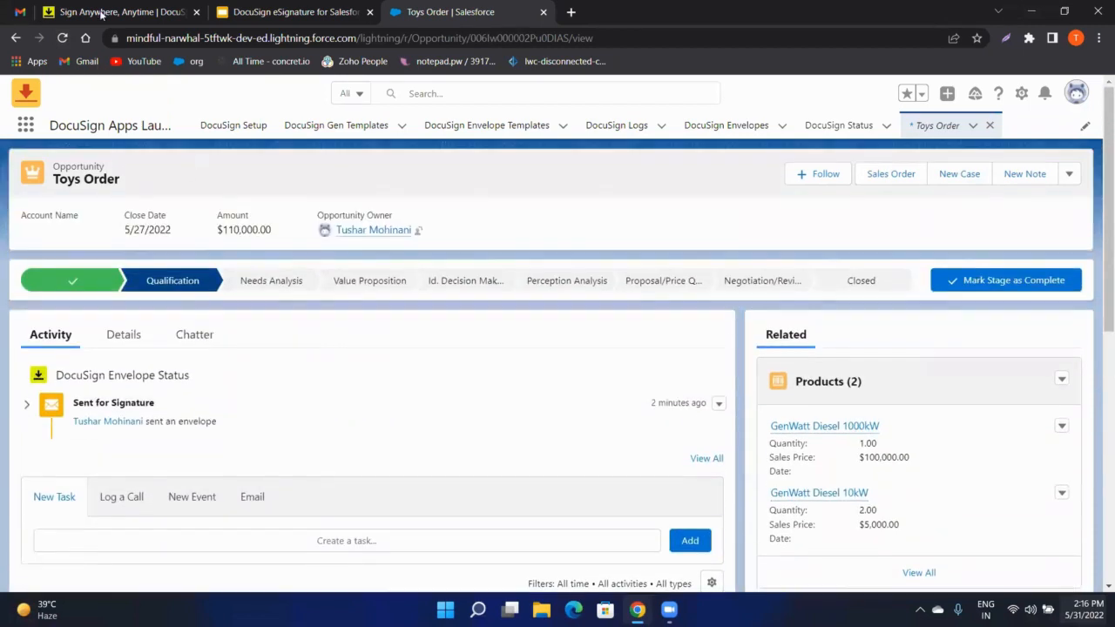
{"action": "left_click", "coordinate": [71, 38]}
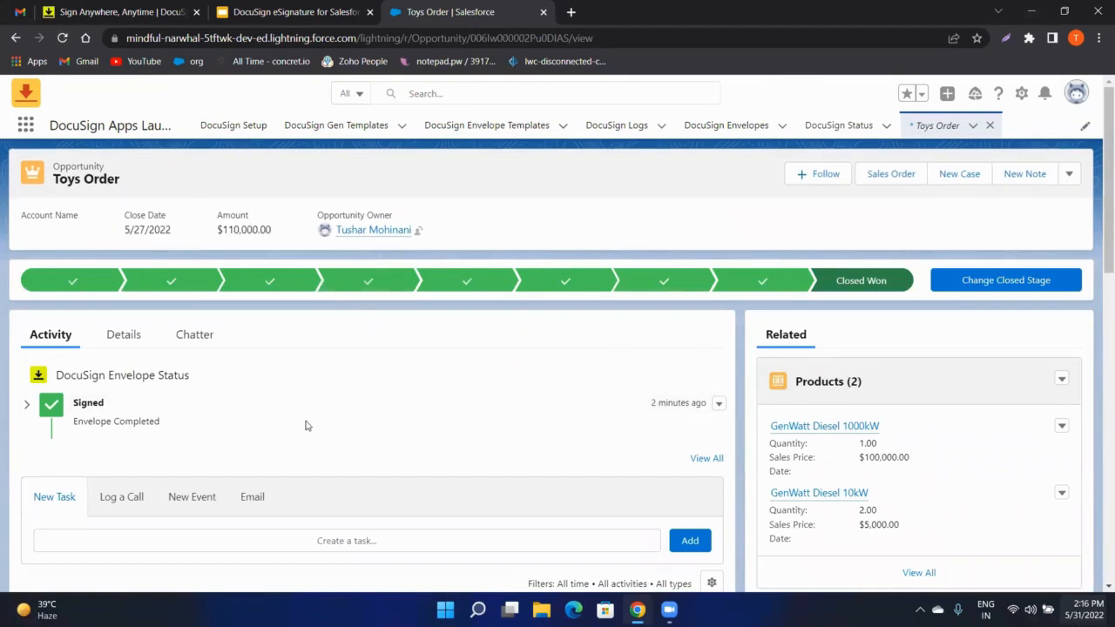
Step: Expand the DocuSign envelope status entry on Toys Order and check its completion details and the opportunity stage
{"action": "left_click", "coordinate": [26, 405]}
{"action": "scroll", "coordinate": [175, 470], "scroll_direction": "down", "scroll_amount": 2}
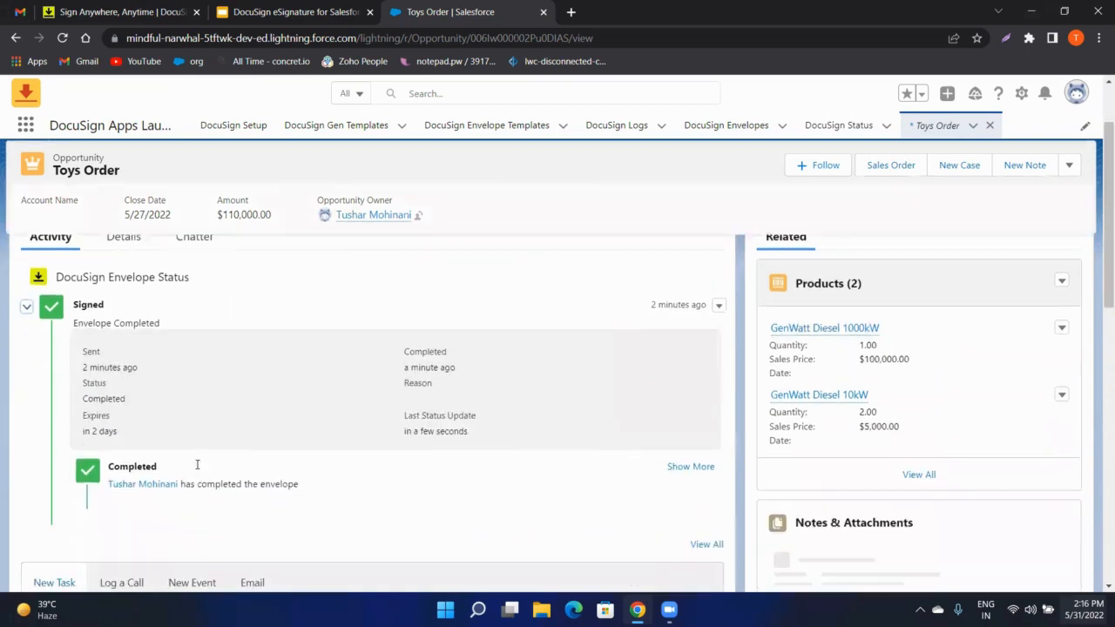
{"action": "scroll", "coordinate": [416, 424], "scroll_direction": "up", "scroll_amount": 2}
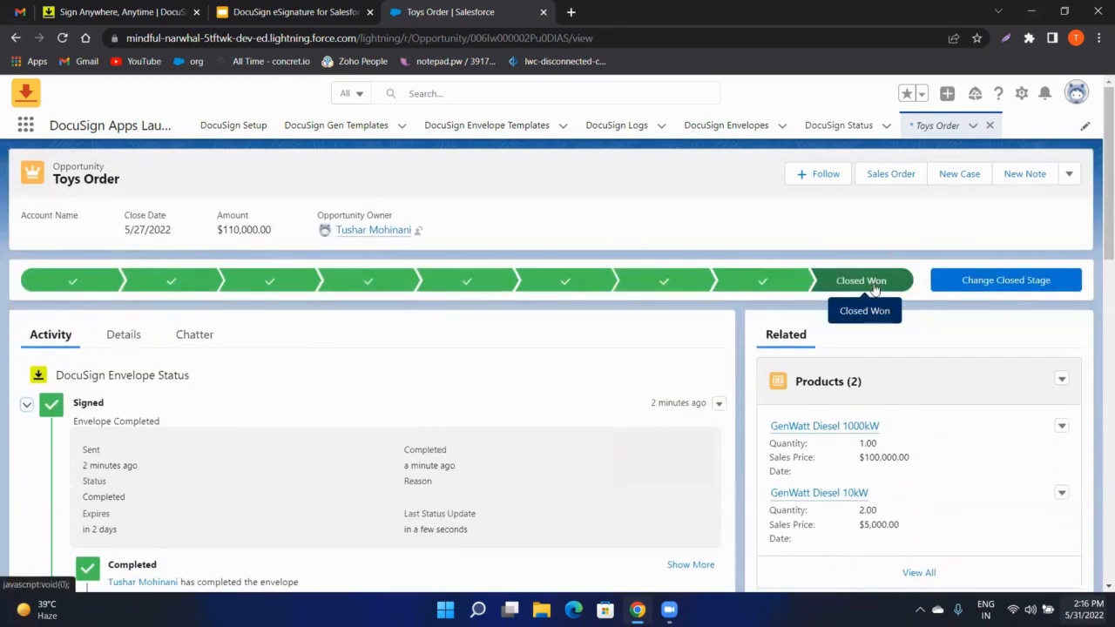
Step: Preview Sample-Agreement.docx.pdf from Notes & Attachments, check its merged values and signature, and close the preview
{"action": "scroll", "coordinate": [672, 381], "scroll_direction": "down", "scroll_amount": 4}
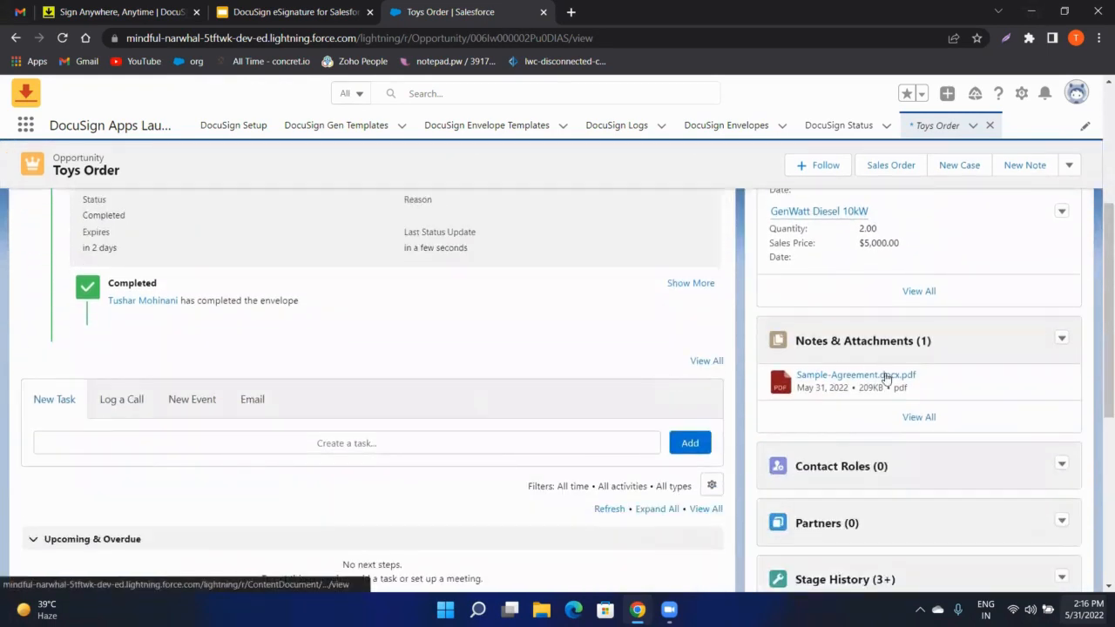
{"action": "left_click", "coordinate": [884, 374]}
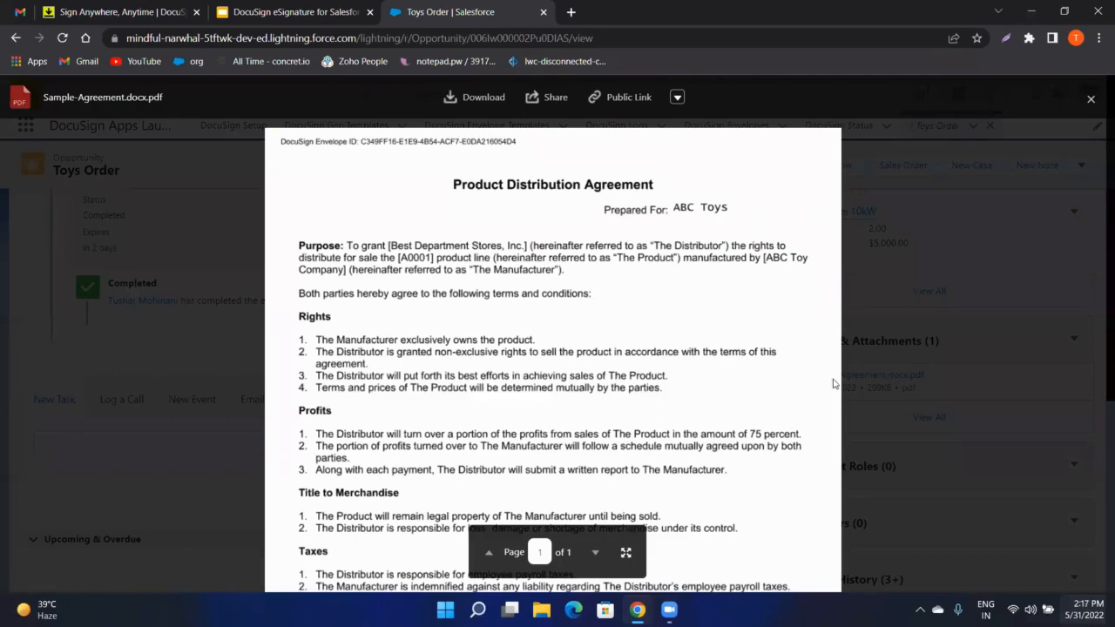
{"action": "scroll", "coordinate": [719, 400], "scroll_direction": "down", "scroll_amount": 4}
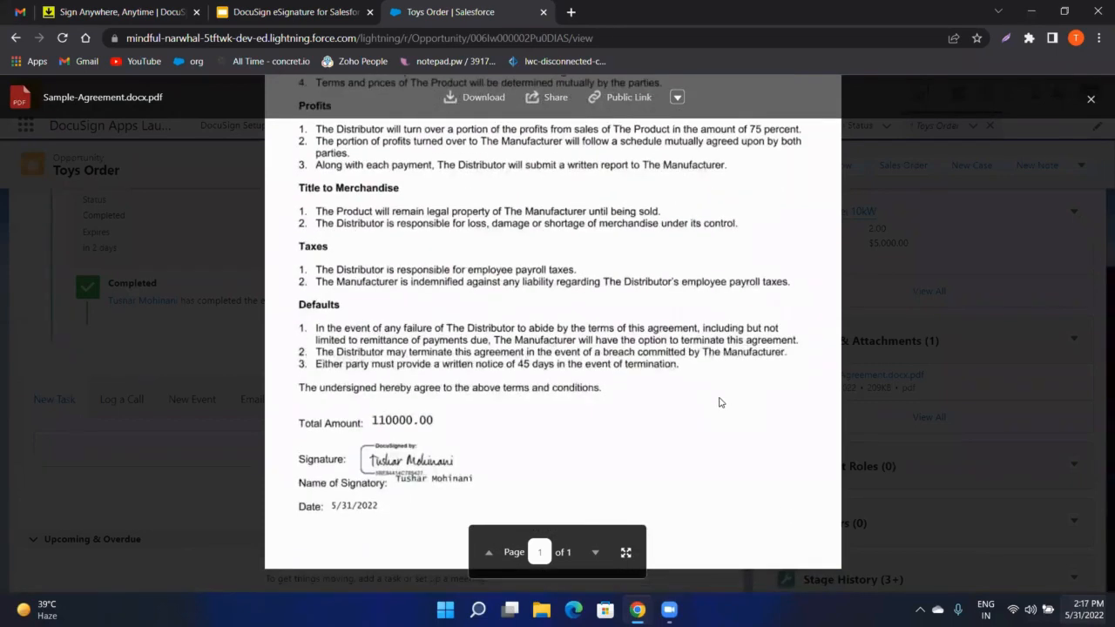
{"action": "scroll", "coordinate": [719, 401], "scroll_direction": "up", "scroll_amount": 5}
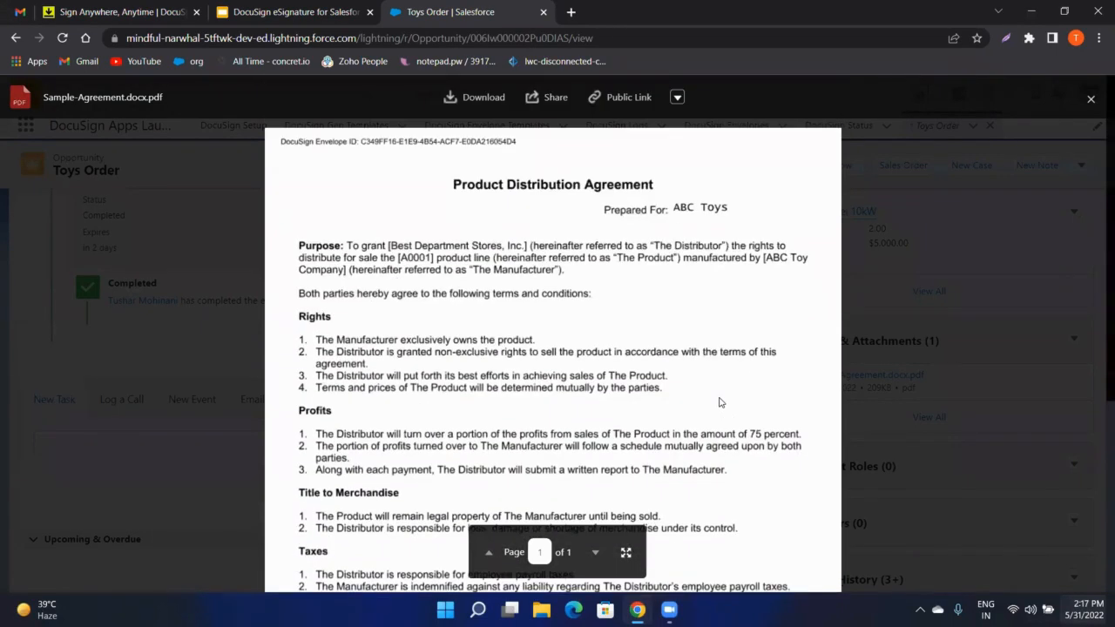
{"action": "left_click", "coordinate": [1090, 100]}
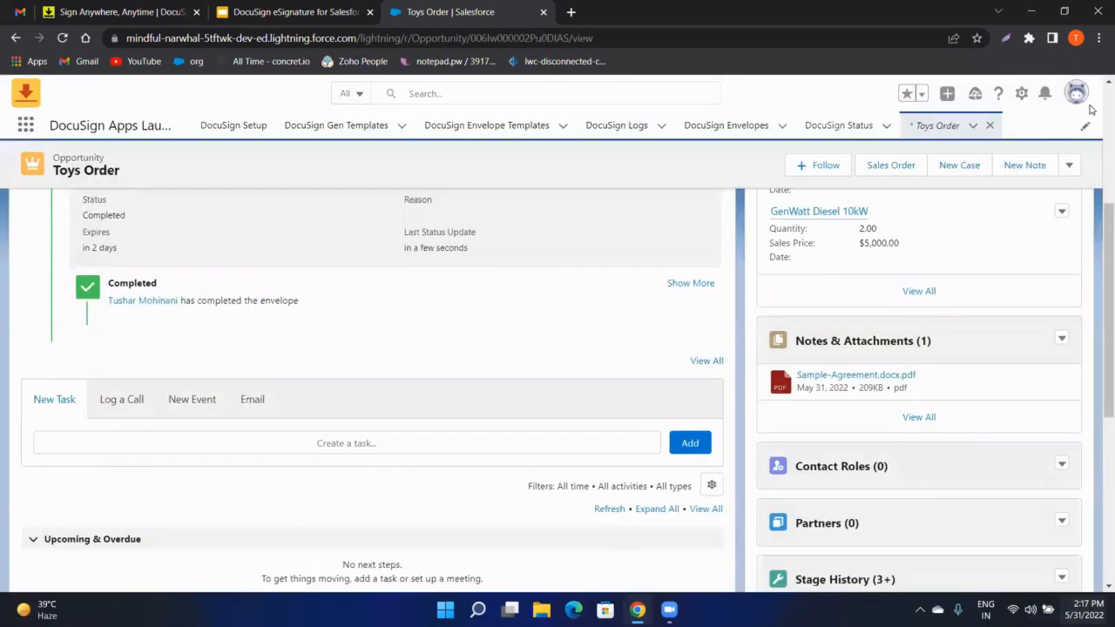
{"action": "scroll", "coordinate": [557, 313], "scroll_direction": "up", "scroll_amount": 5}
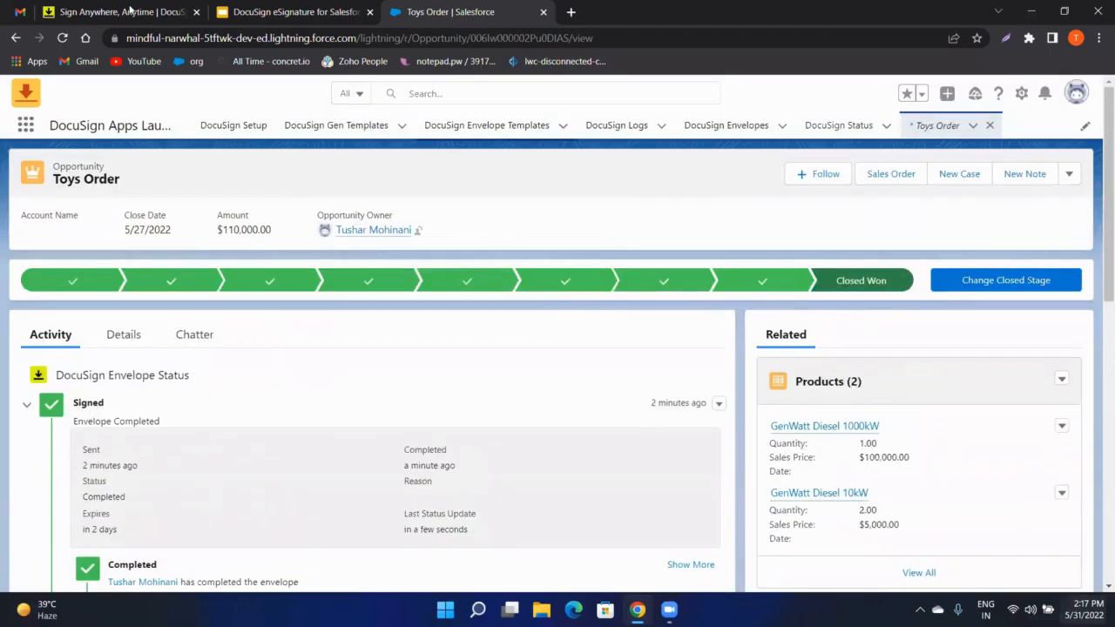
Step: Switch to the DocuSign eSignature for Salesforce presentation in Google Slides, start the slideshow and advance to the Pricing Details slide
{"action": "left_click", "coordinate": [129, 8]}
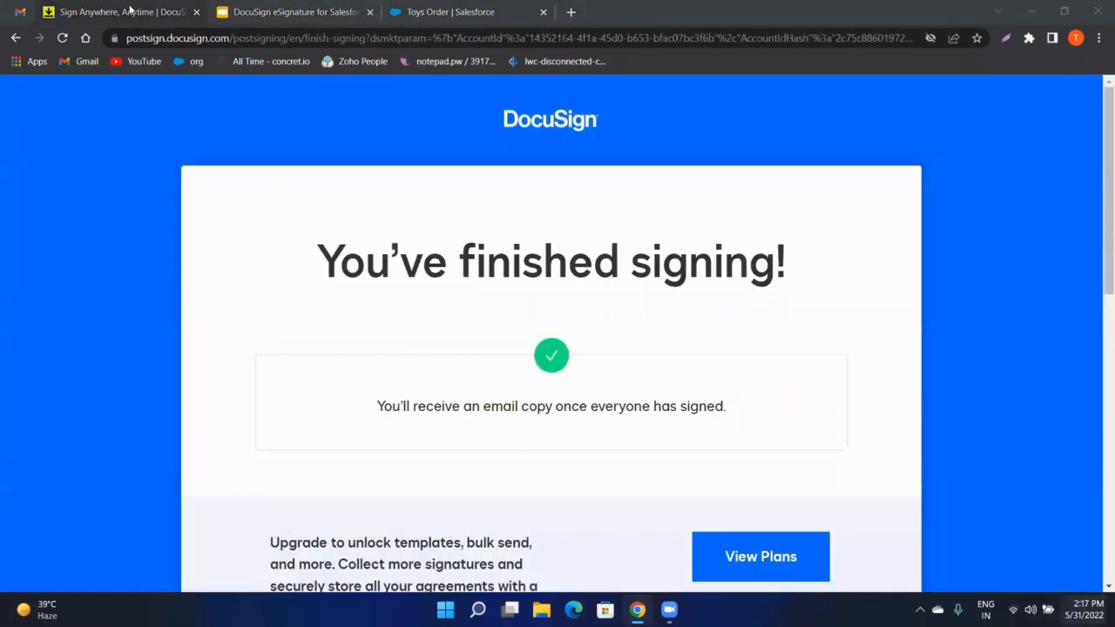
{"action": "left_click", "coordinate": [261, 10]}
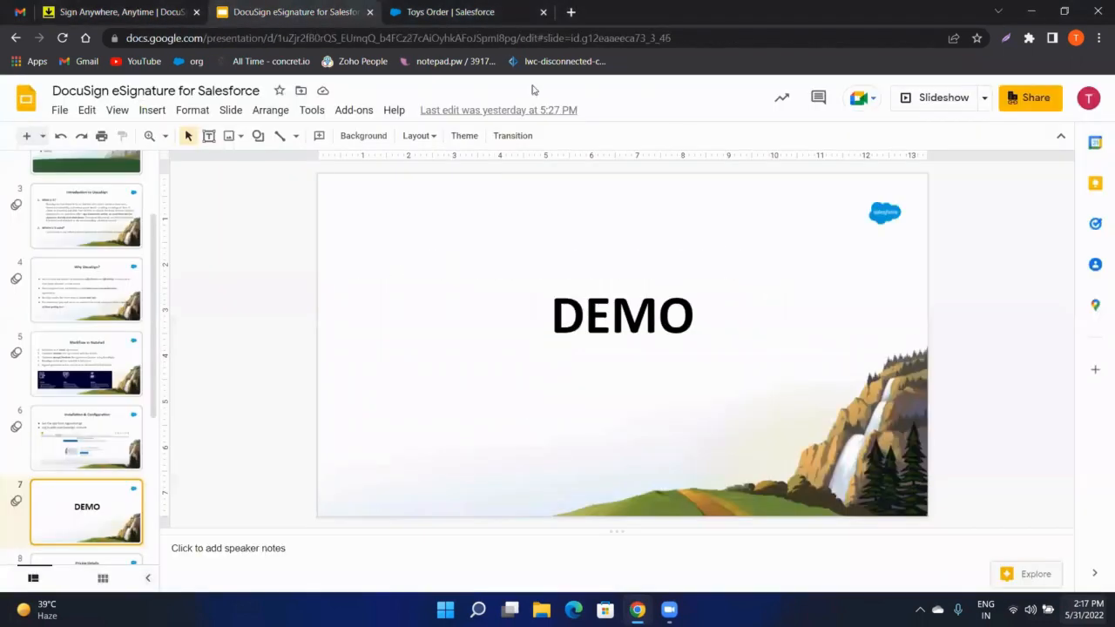
{"action": "left_click", "coordinate": [918, 97]}
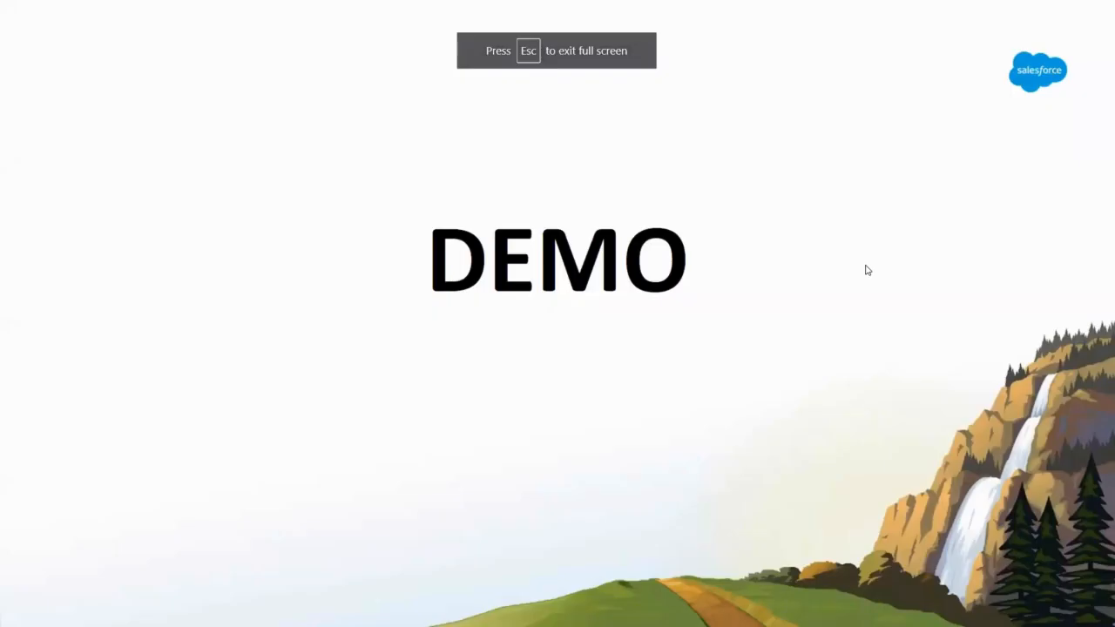
{"action": "left_click", "coordinate": [864, 268]}
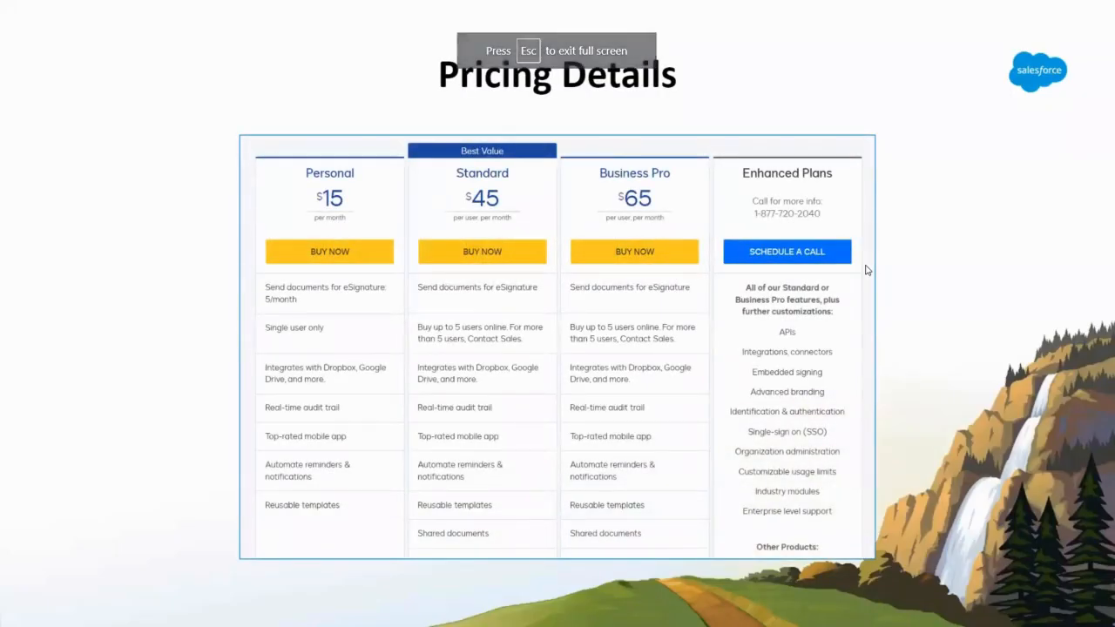